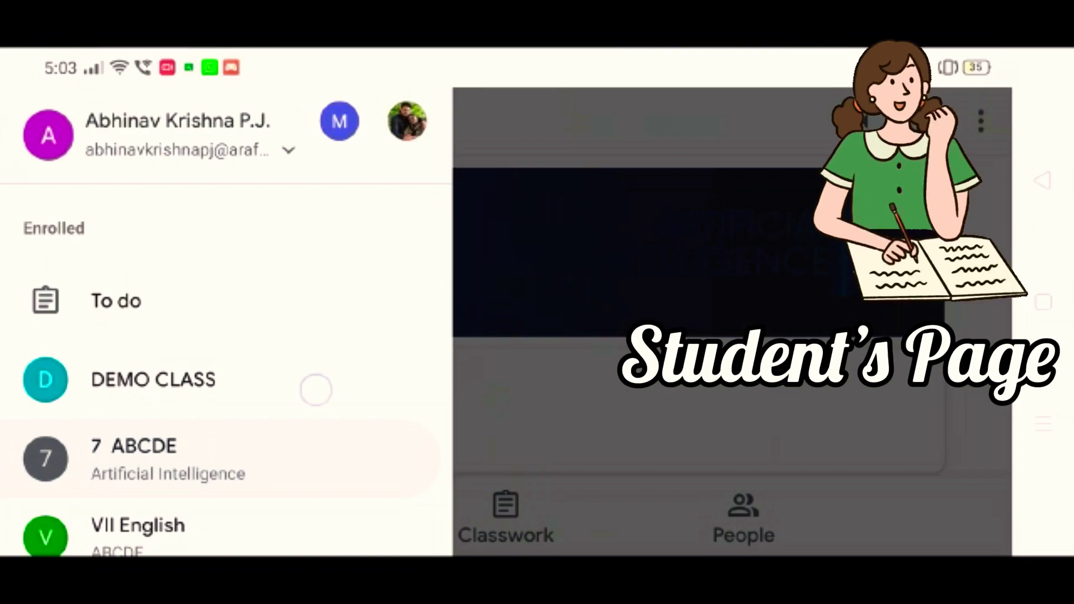
- Open DEMO CLASS and show its Classwork list containing the MID TERM EXAM assignment
{"action": "left_click", "coordinate": [154, 379]}
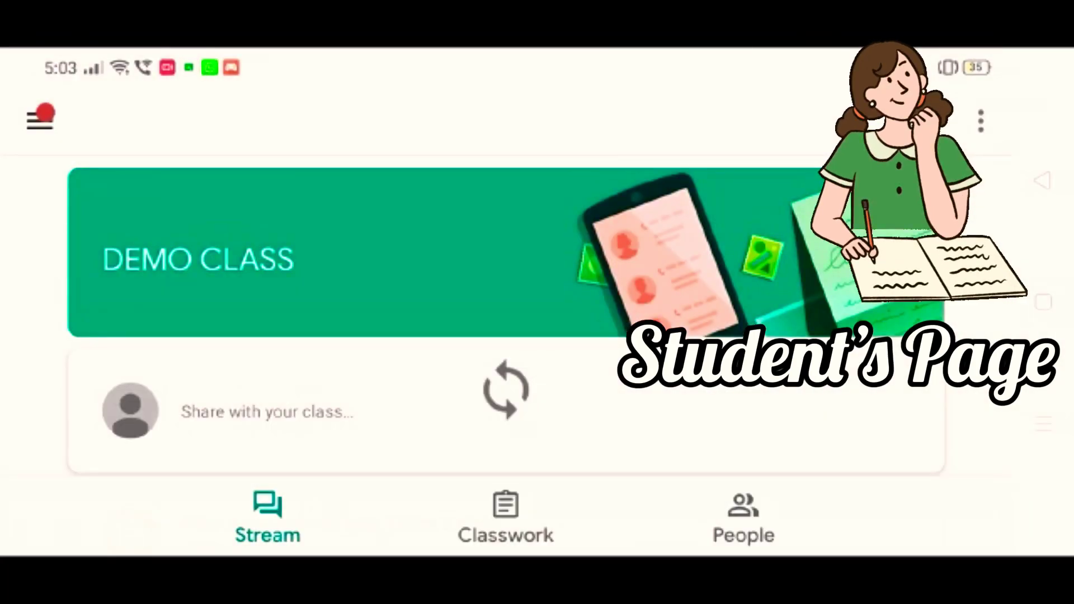
{"action": "scroll", "coordinate": [504, 335], "scroll_direction": "down", "scroll_amount": 3}
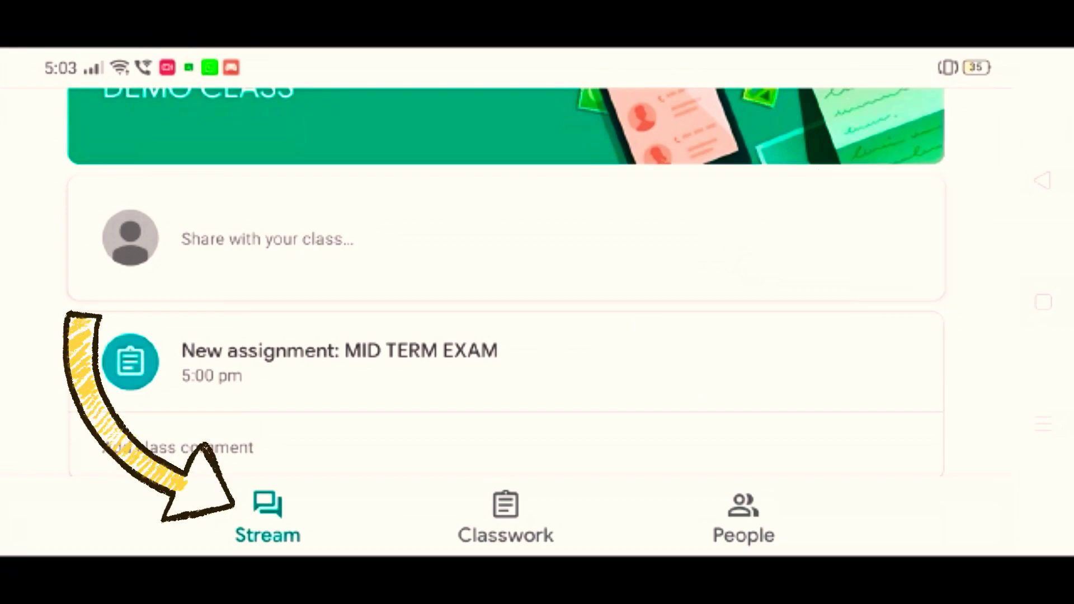
{"action": "scroll", "coordinate": [604, 370], "scroll_direction": "down", "scroll_amount": 2}
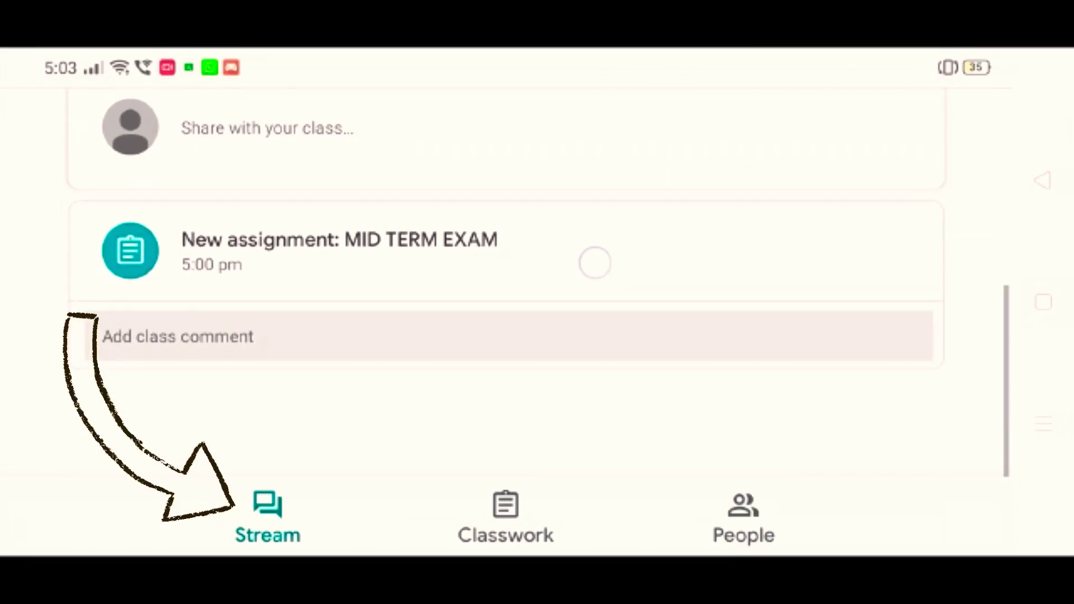
{"action": "scroll", "coordinate": [604, 319], "scroll_direction": "up", "scroll_amount": 2}
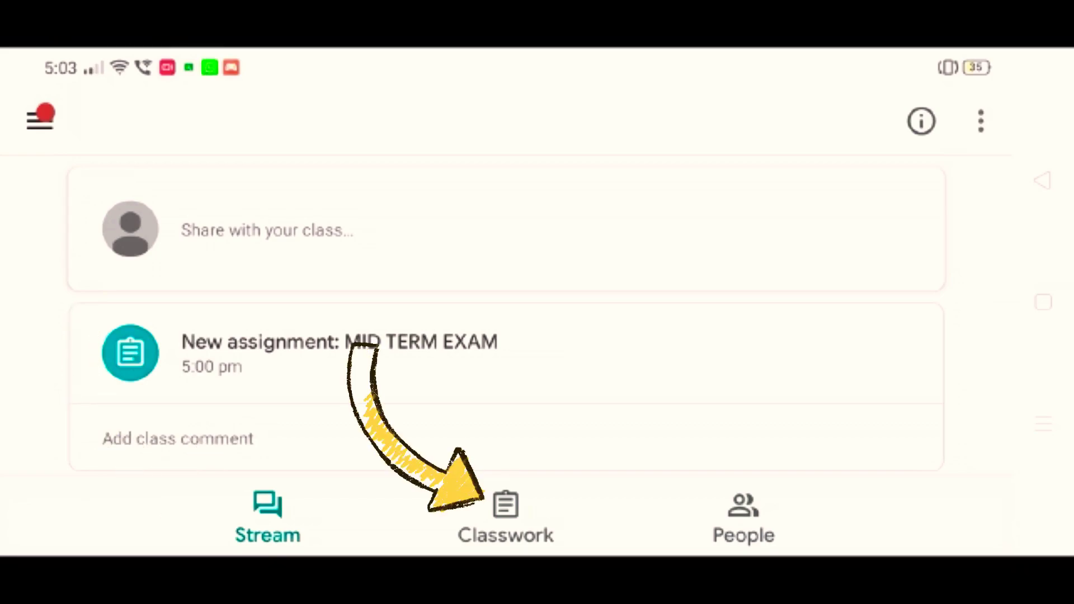
{"action": "left_click", "coordinate": [505, 516]}
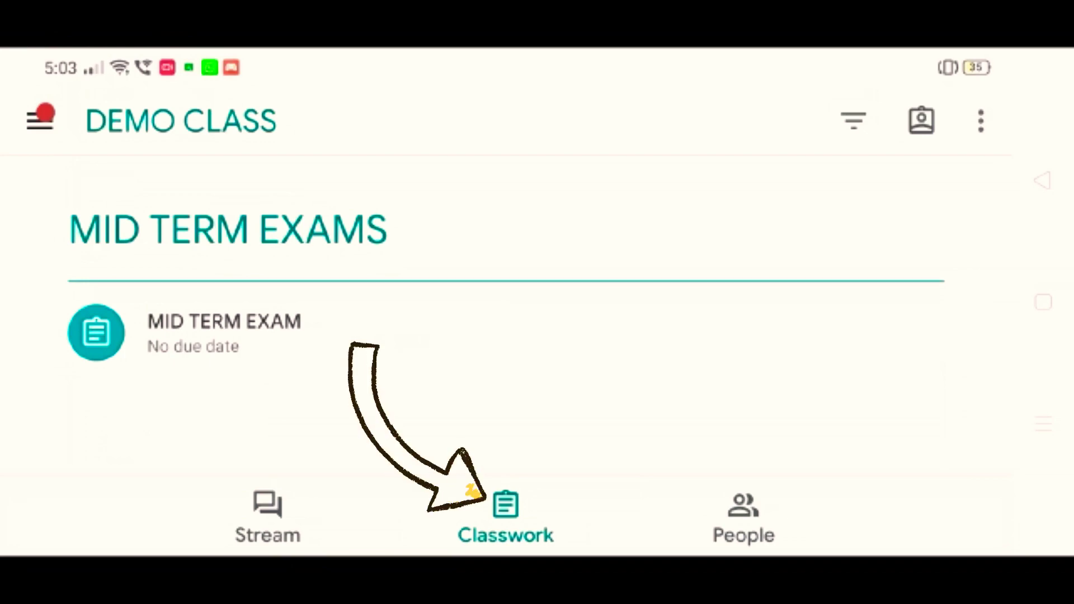
{"action": "scroll", "coordinate": [767, 336], "scroll_direction": "down", "scroll_amount": 2}
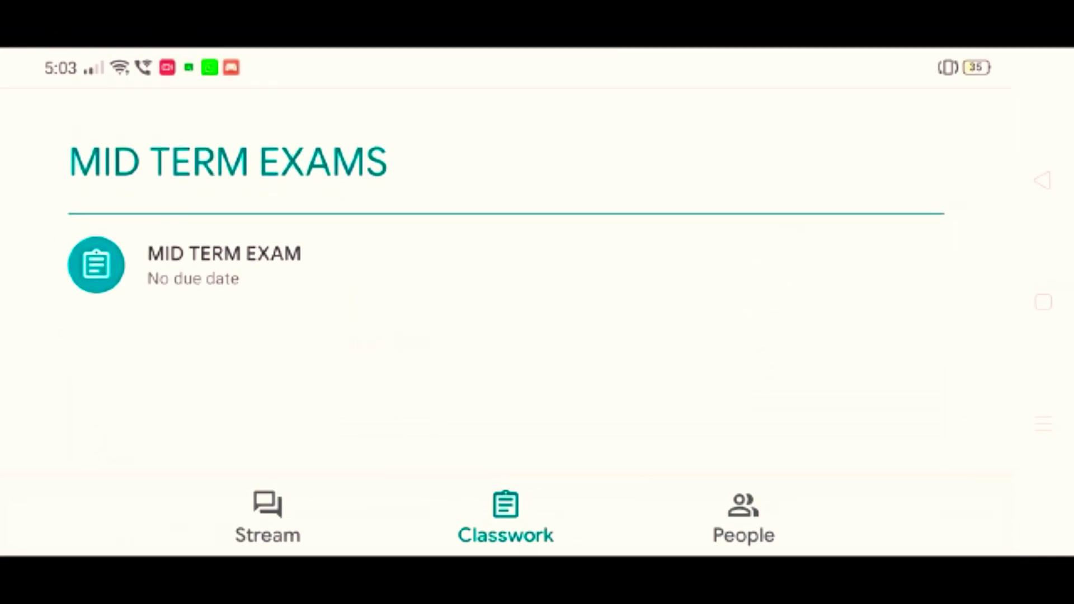
{"action": "scroll", "coordinate": [768, 336], "scroll_direction": "up", "scroll_amount": 2}
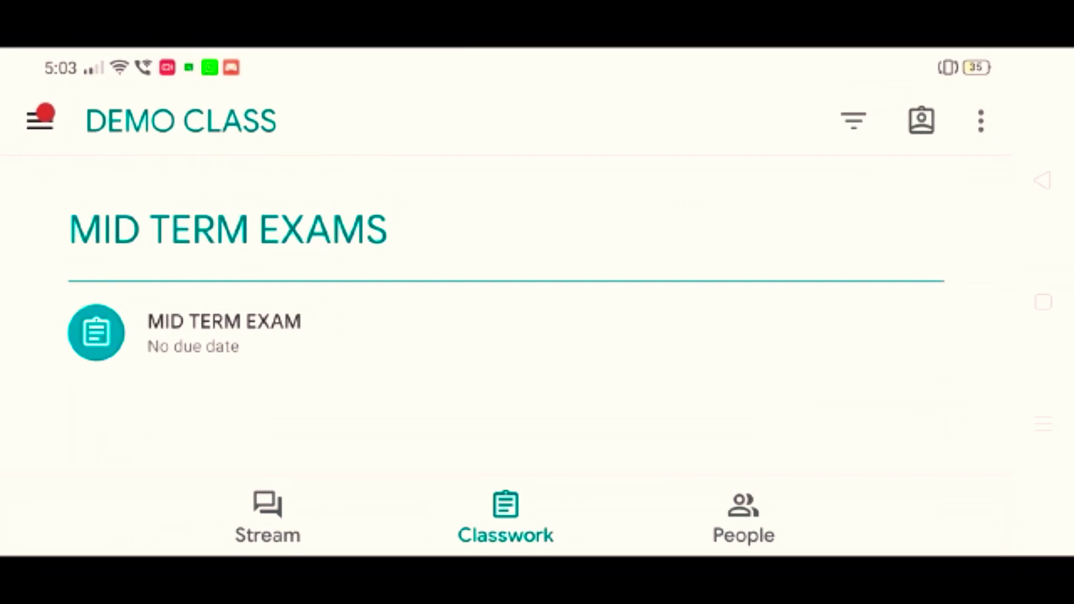
- Open MID TERM EXAM and expand, then collapse, the Your work panel to view attachments
{"action": "left_click", "coordinate": [224, 331]}
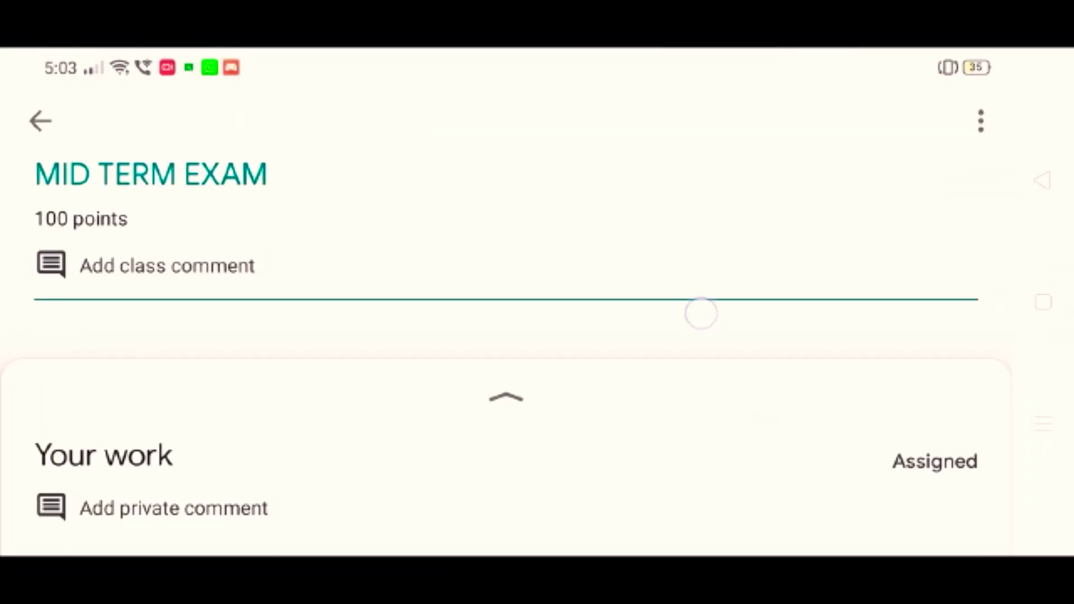
{"action": "left_click_drag", "start_coordinate": [748, 409], "coordinate": [736, 127]}
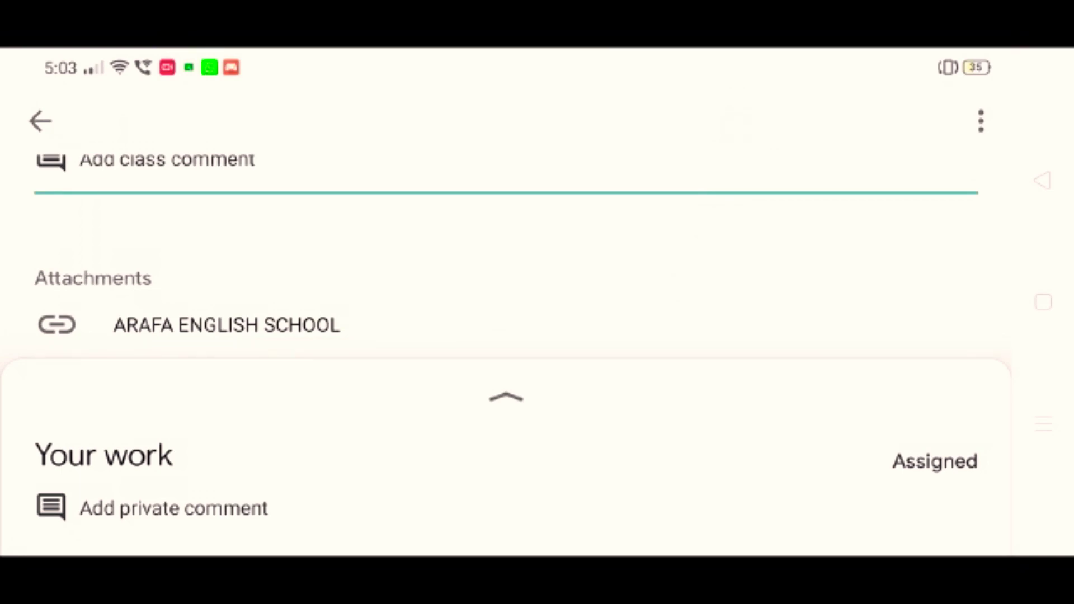
{"action": "left_click", "coordinate": [506, 398]}
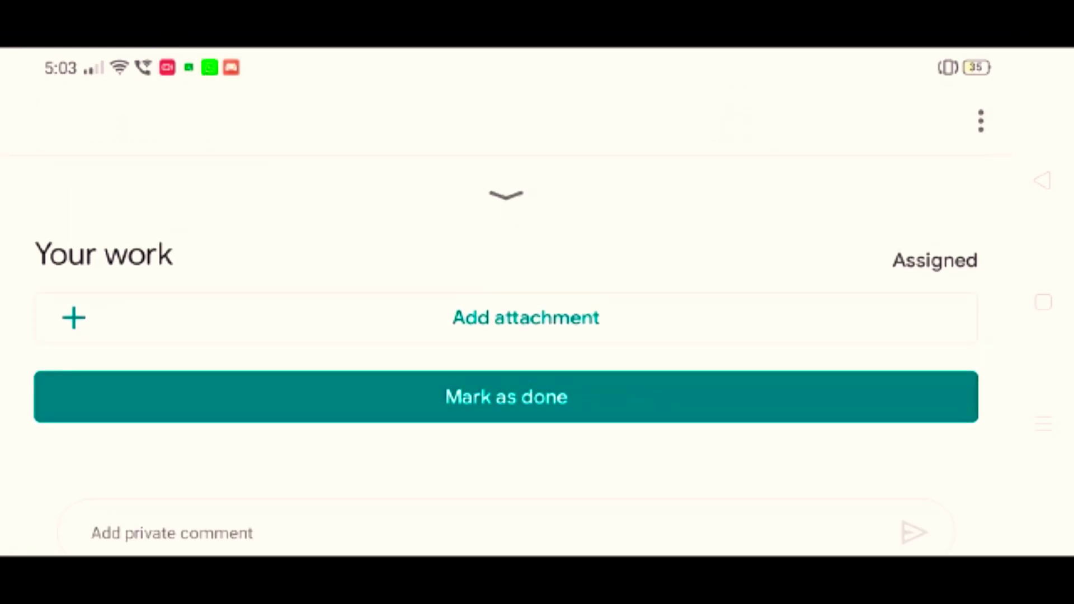
{"action": "left_click", "coordinate": [505, 194]}
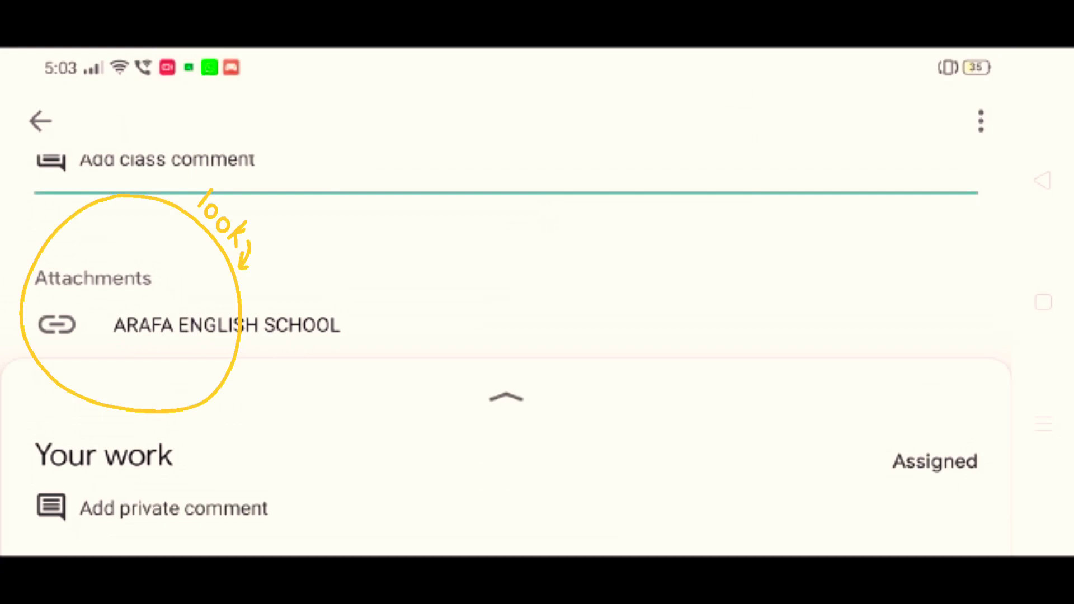
{"action": "mouse_move", "coordinate": [713, 243]}
{"action": "left_mouse_down"}
{"action": "mouse_move", "coordinate": [709, 361]}
{"action": "mouse_move", "coordinate": [729, 124]}
{"action": "left_mouse_up"}
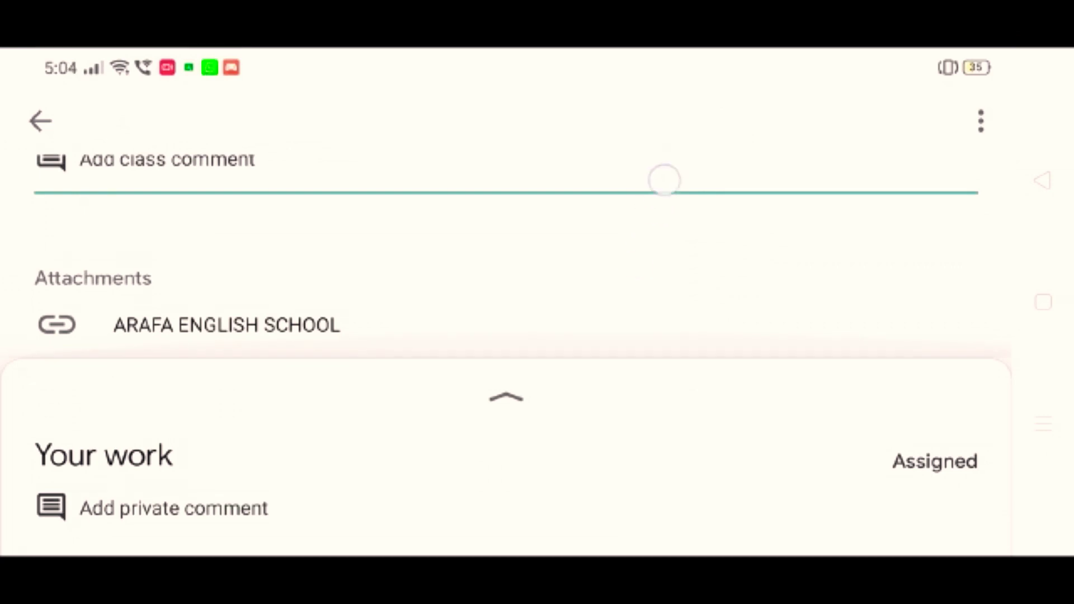
{"action": "left_click", "coordinate": [226, 325]}
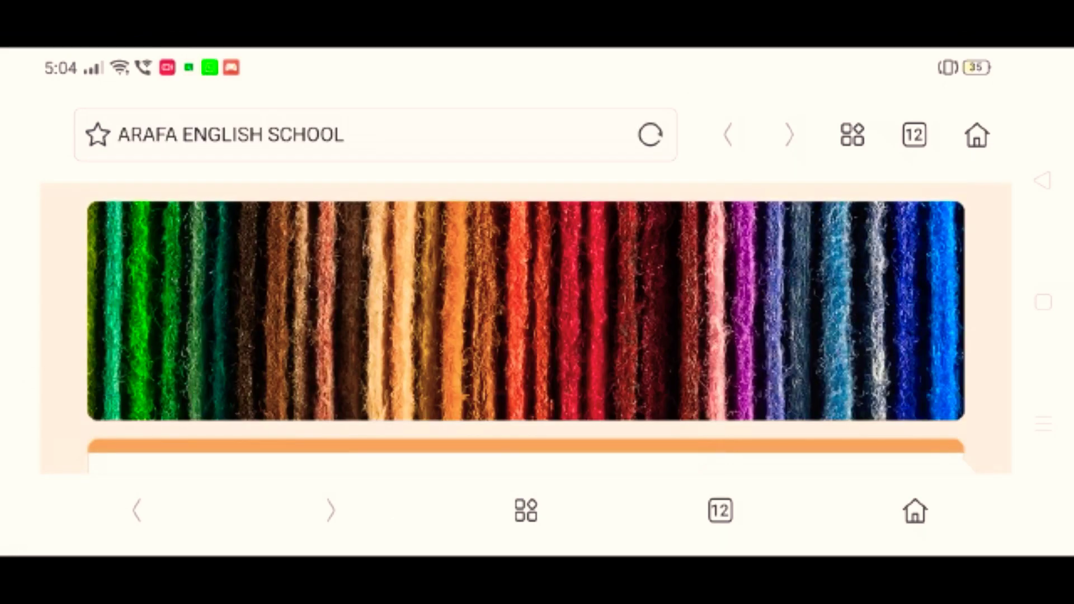
{"action": "left_click_drag", "start_coordinate": [780, 344], "coordinate": [817, 185]}
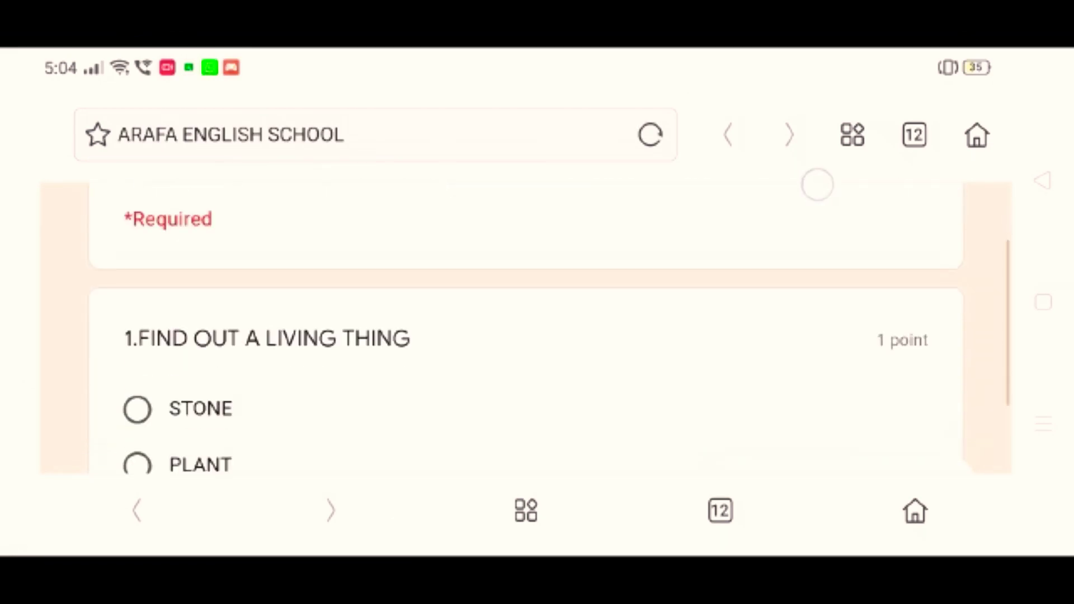
{"action": "left_click_drag", "start_coordinate": [791, 336], "coordinate": [791, 117]}
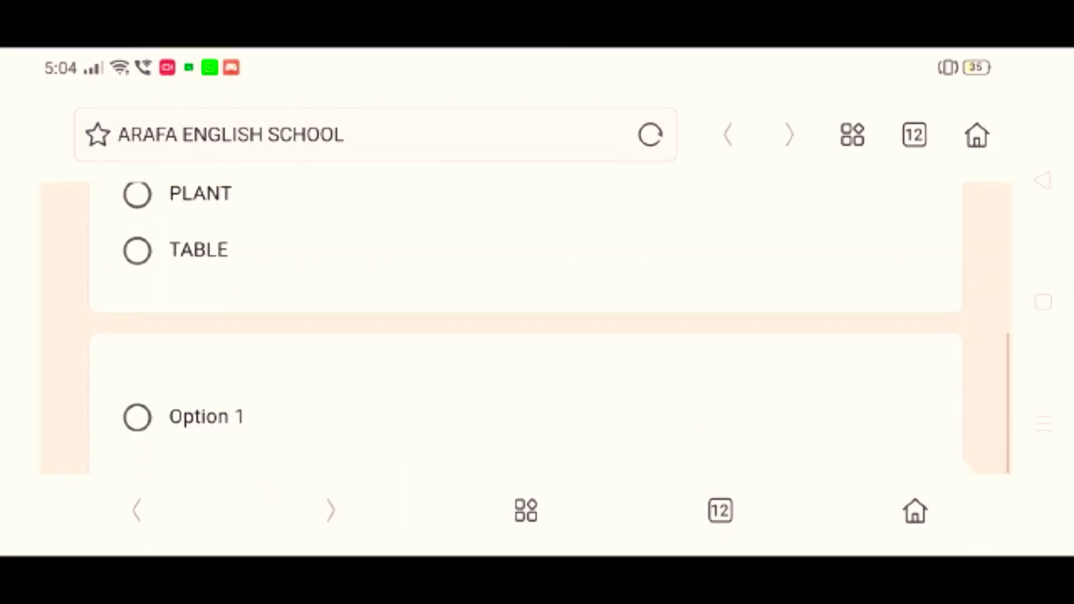
{"action": "mouse_move", "coordinate": [780, 436]}
{"action": "left_mouse_down"}
{"action": "mouse_move", "coordinate": [775, 238]}
{"action": "mouse_move", "coordinate": [755, 461]}
{"action": "left_mouse_up"}
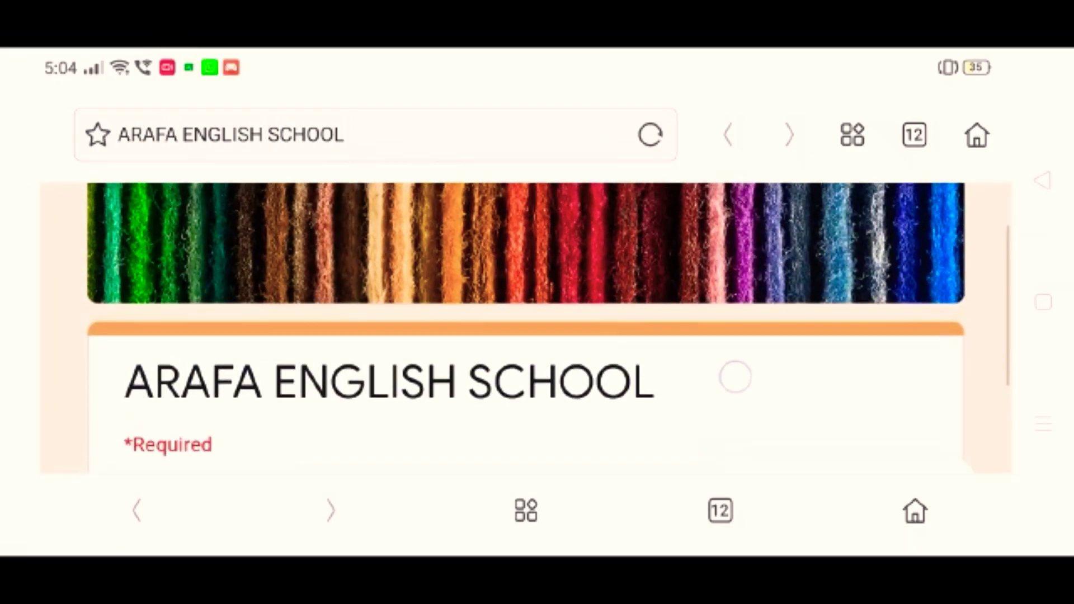
{"action": "left_click_drag", "start_coordinate": [738, 386], "coordinate": [758, 210]}
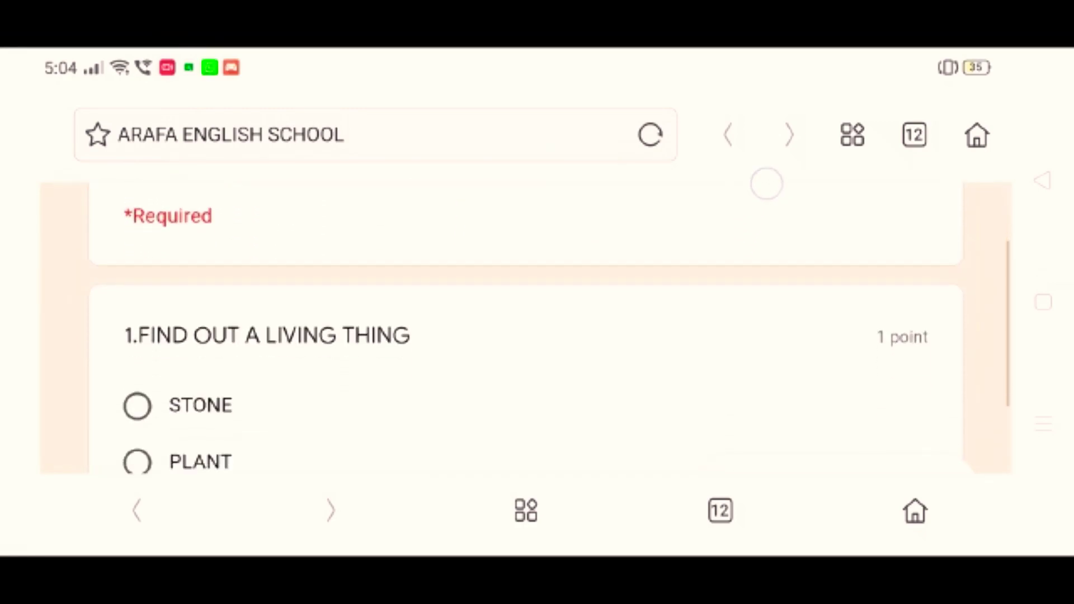
{"action": "left_click_drag", "start_coordinate": [719, 361], "coordinate": [755, 223]}
{"action": "left_click_drag", "start_coordinate": [714, 366], "coordinate": [751, 252]}
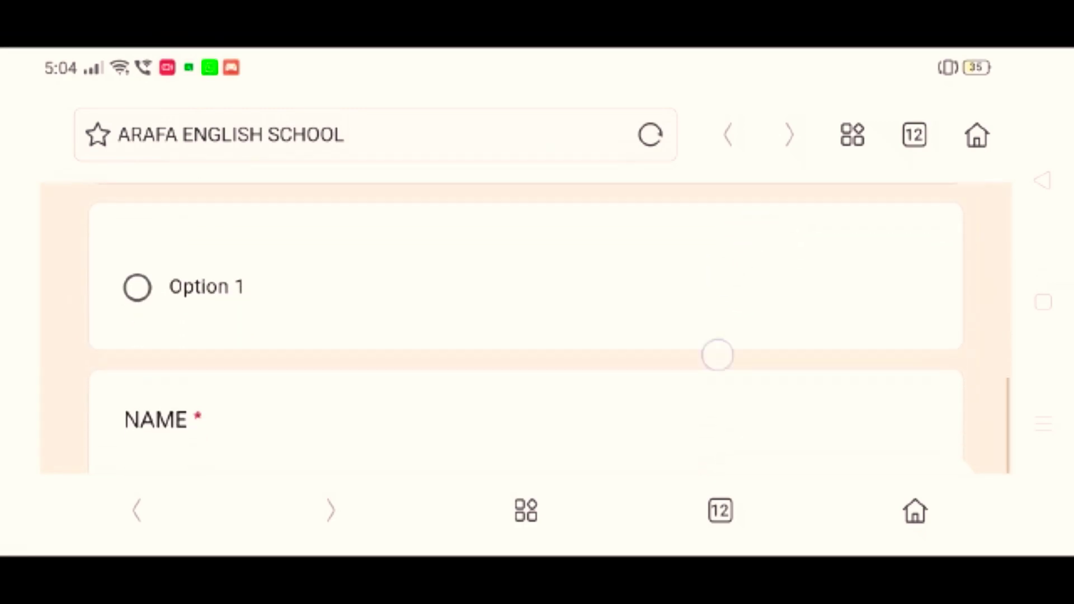
{"action": "left_click_drag", "start_coordinate": [715, 366], "coordinate": [744, 243]}
{"action": "key", "text": "Escape"}
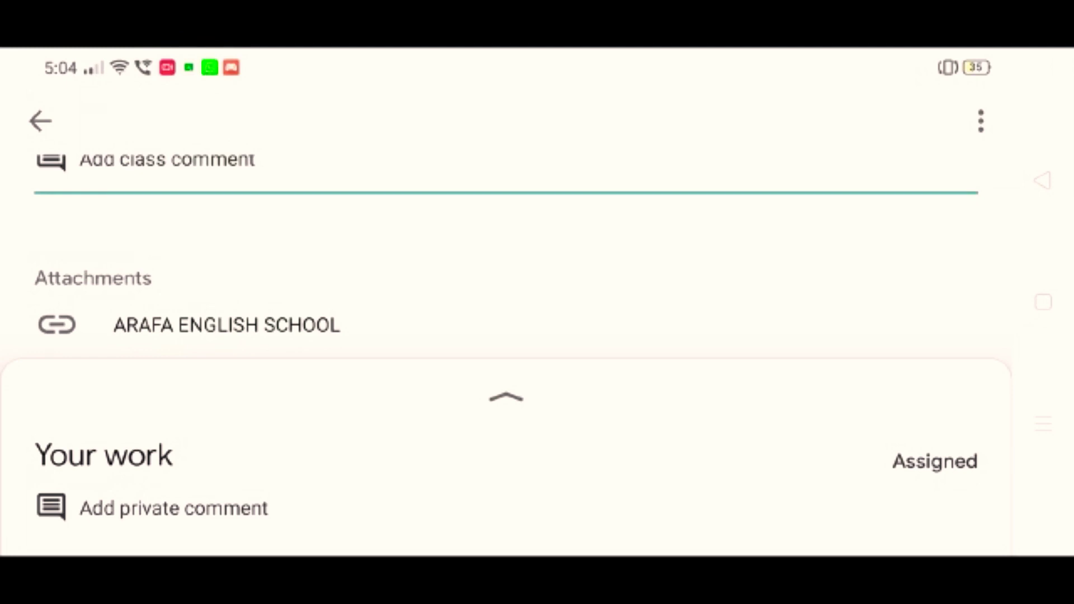
- Attach photos IMG_20200727_164408.jpg and IMG_20200727_164709.jpg, then create a new Docs document
{"action": "left_click", "coordinate": [506, 397]}
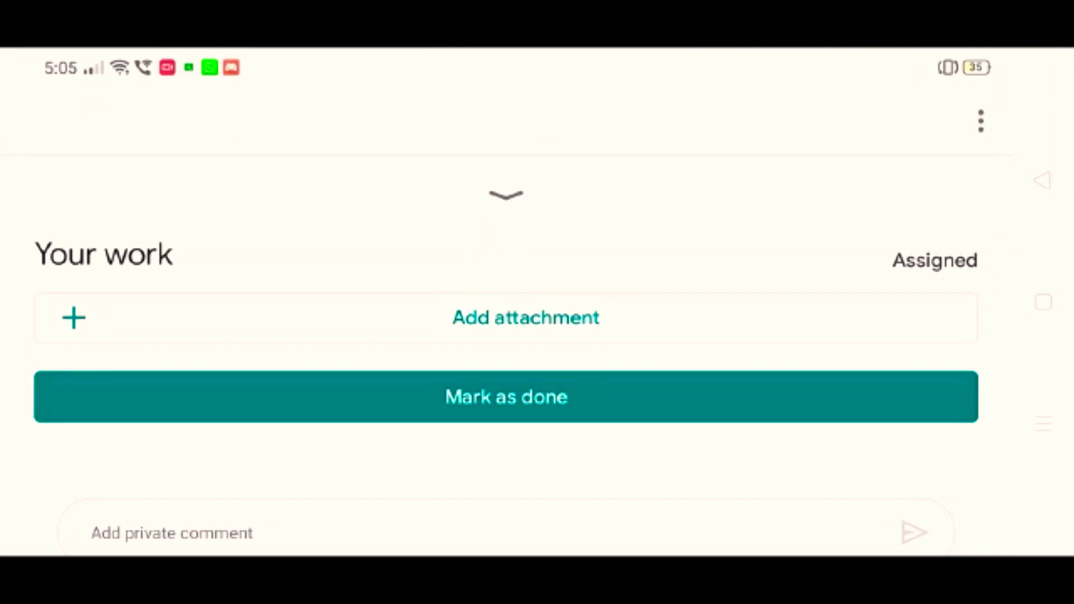
{"action": "left_click", "coordinate": [659, 328]}
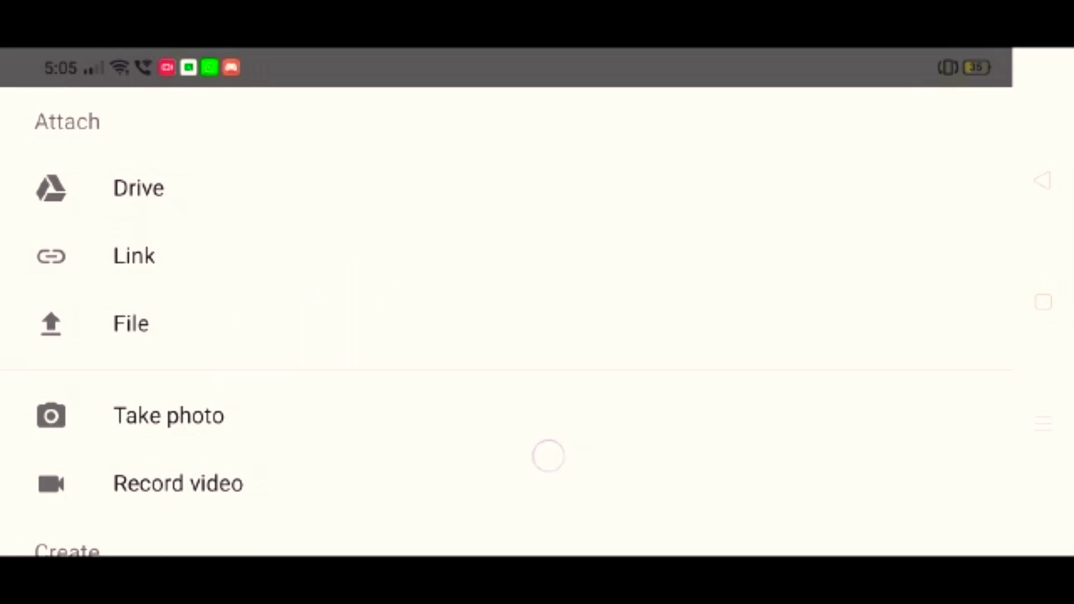
{"action": "left_click_drag", "start_coordinate": [548, 470], "coordinate": [633, 218]}
{"action": "left_click_drag", "start_coordinate": [572, 480], "coordinate": [632, 227]}
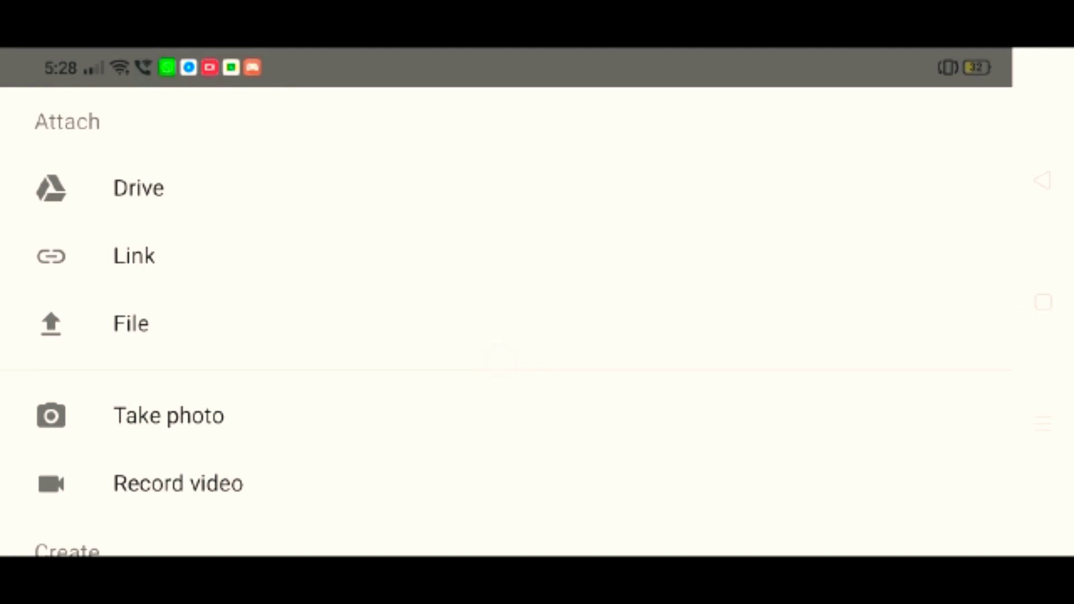
{"action": "left_click", "coordinate": [130, 324]}
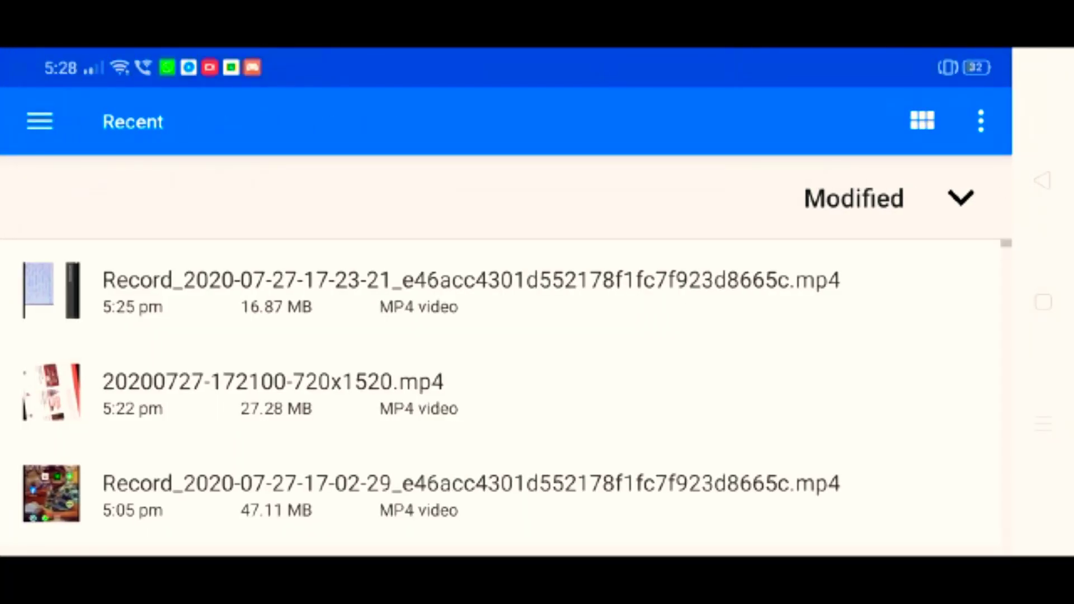
{"action": "scroll", "coordinate": [616, 394], "scroll_direction": "down", "scroll_amount": 6}
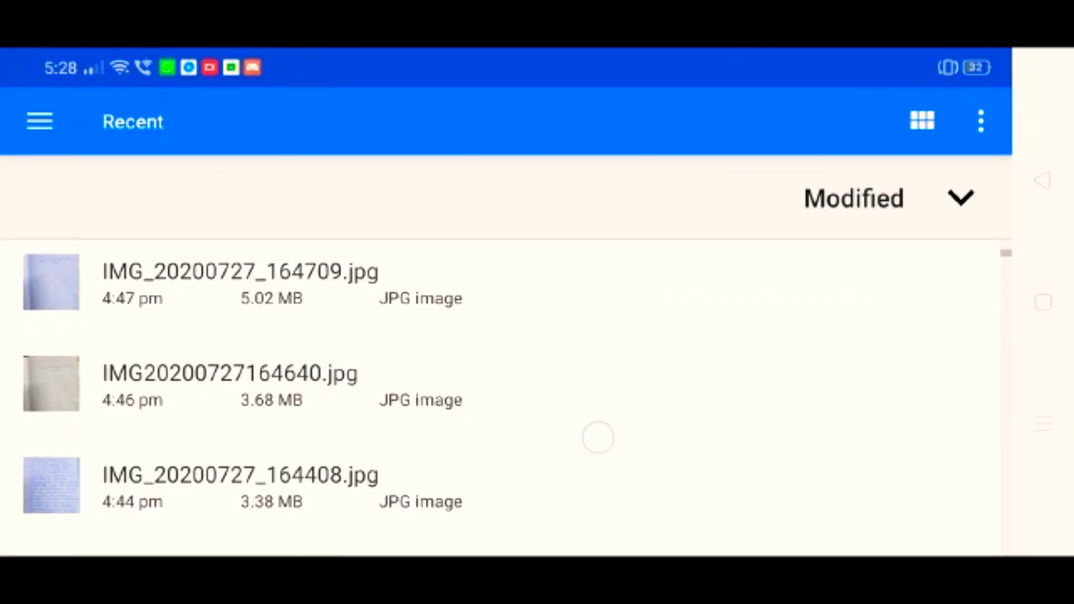
{"action": "scroll", "coordinate": [616, 357], "scroll_direction": "up", "scroll_amount": 2}
{"action": "left_click", "coordinate": [240, 502]}
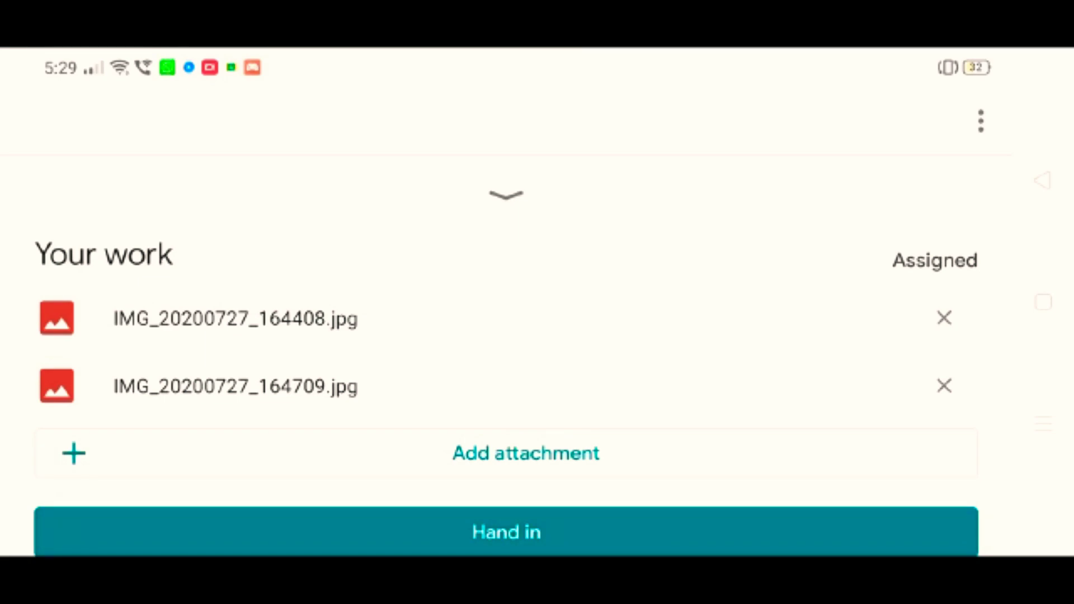
{"action": "left_click", "coordinate": [612, 457]}
{"action": "scroll", "coordinate": [587, 488], "scroll_direction": "down", "scroll_amount": 5}
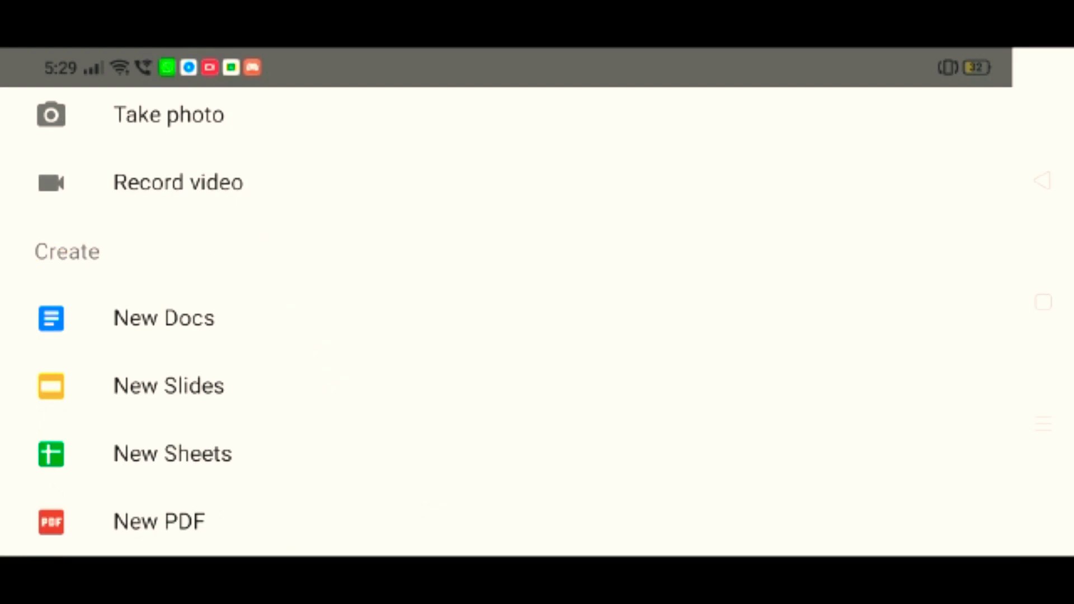
{"action": "left_click", "coordinate": [411, 324]}
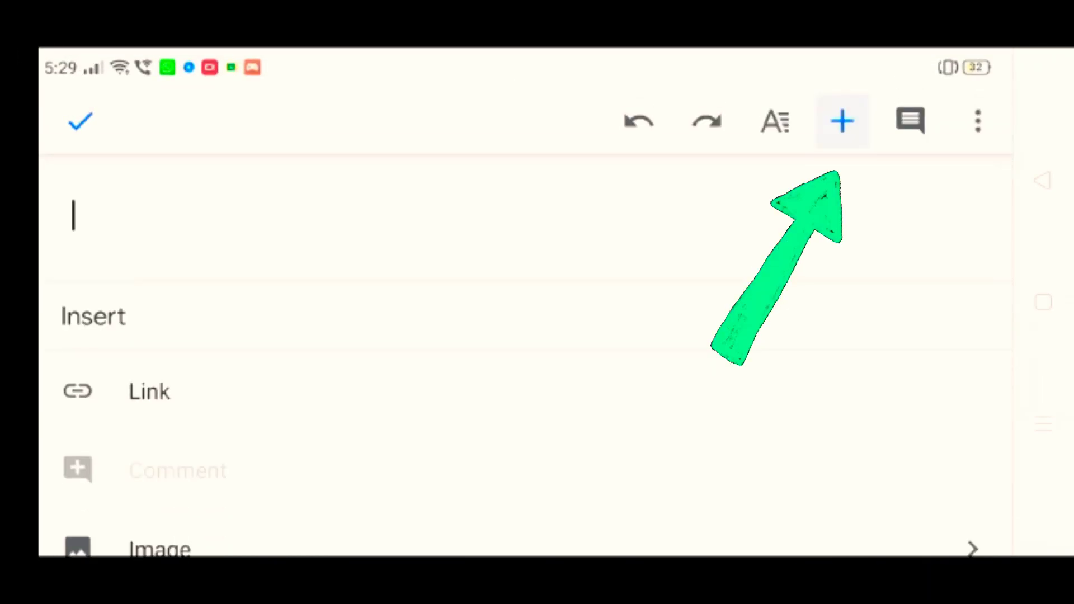
{"action": "scroll", "coordinate": [537, 453], "scroll_direction": "down", "scroll_amount": 2}
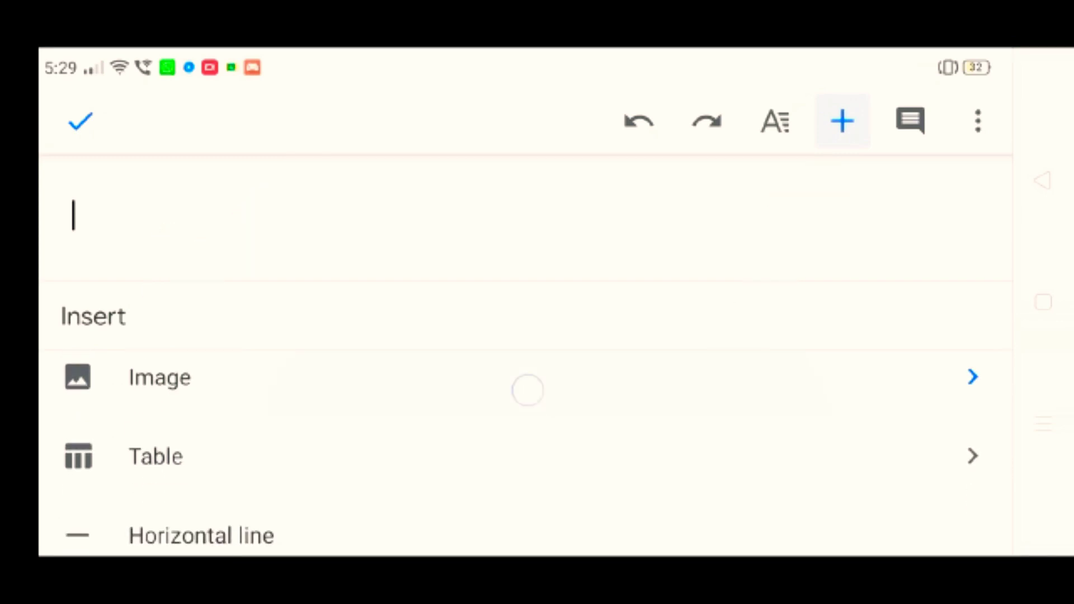
- Insert the handwritten answer page photo into the MID TERM EXAM document
{"action": "left_click", "coordinate": [527, 386]}
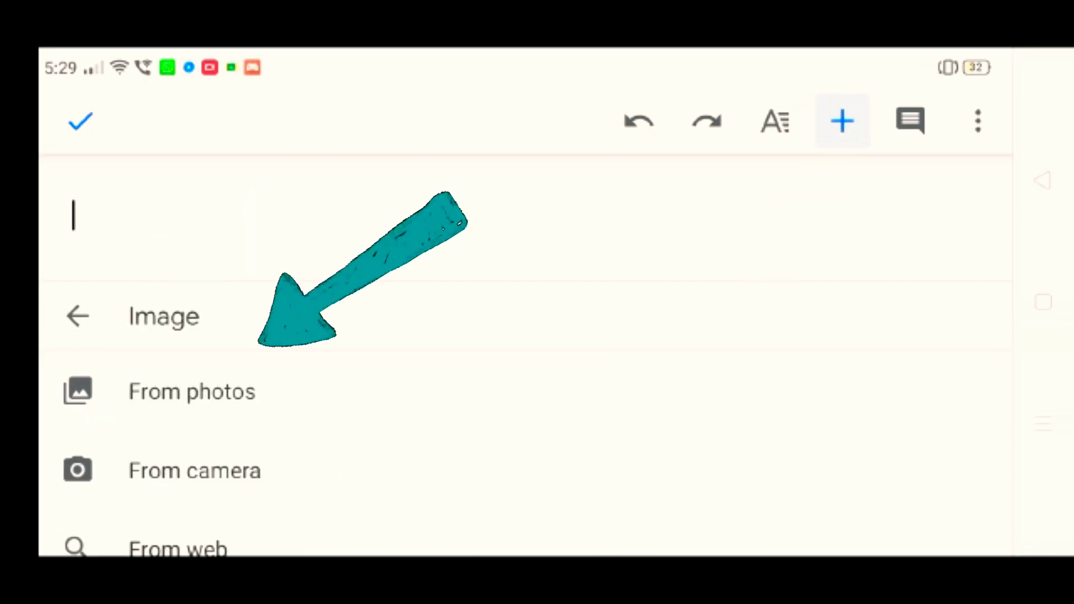
{"action": "left_click", "coordinate": [532, 403]}
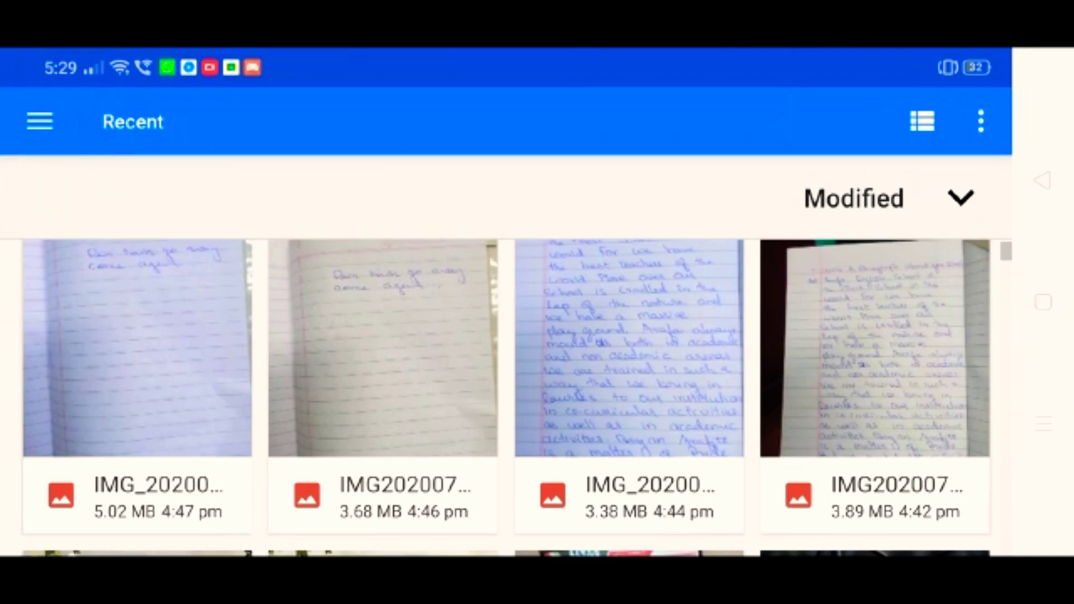
{"action": "left_click", "coordinate": [685, 365]}
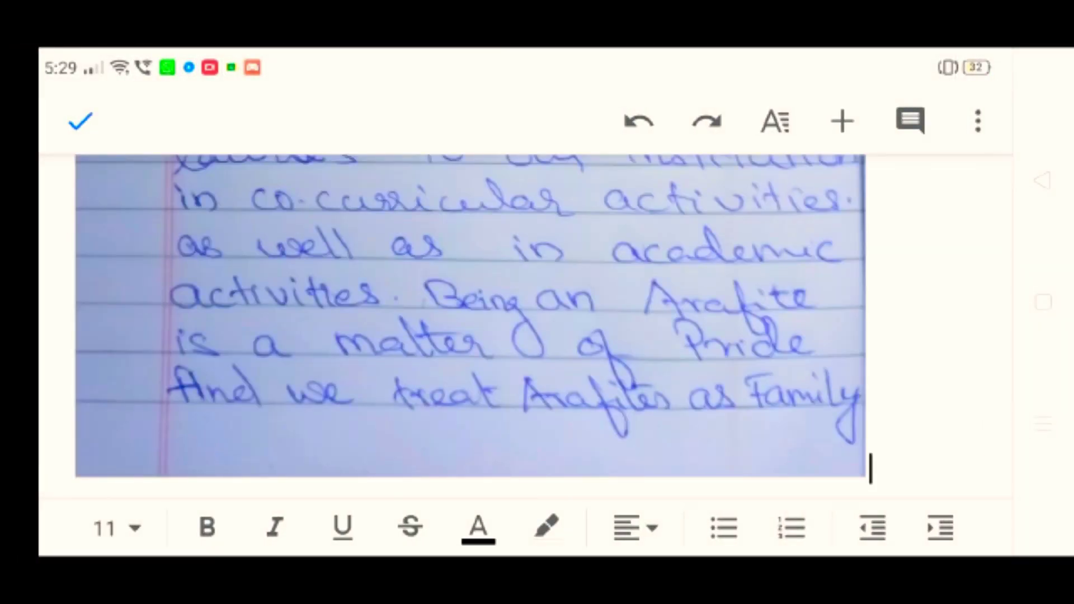
- Insert another notebook page photo from the gallery, then finish editing the document
{"action": "left_click", "coordinate": [843, 121]}
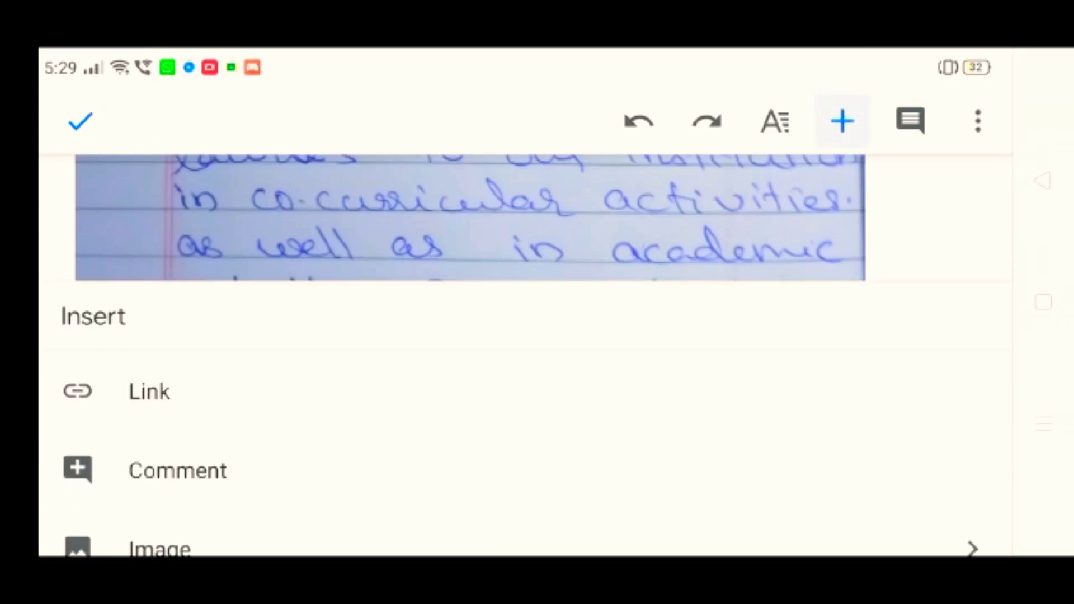
{"action": "left_click_drag", "start_coordinate": [462, 508], "coordinate": [565, 343]}
{"action": "left_click", "coordinate": [519, 396]}
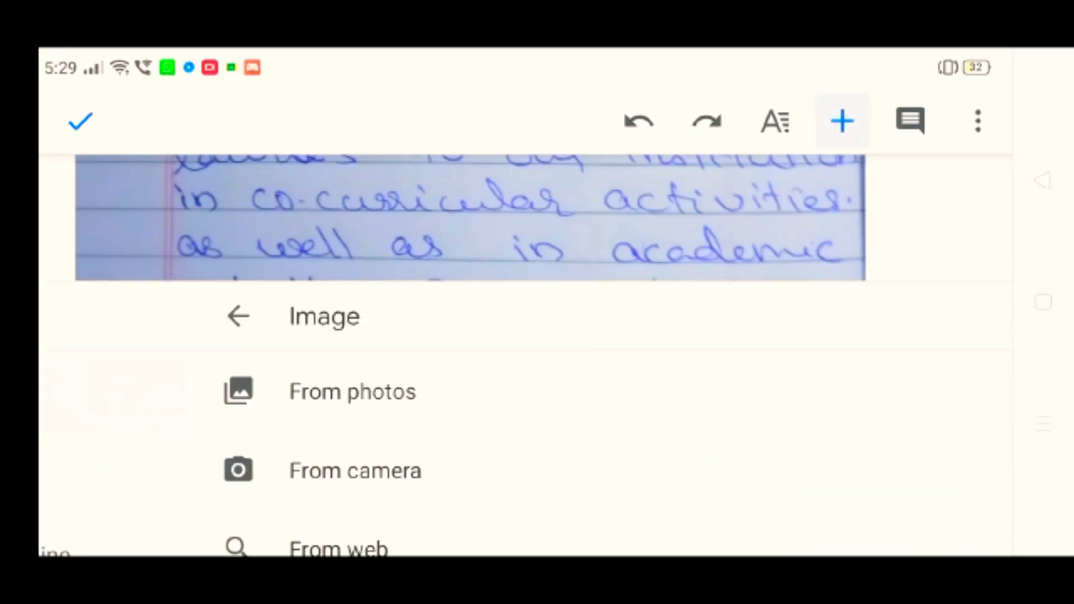
{"action": "left_click", "coordinate": [554, 396]}
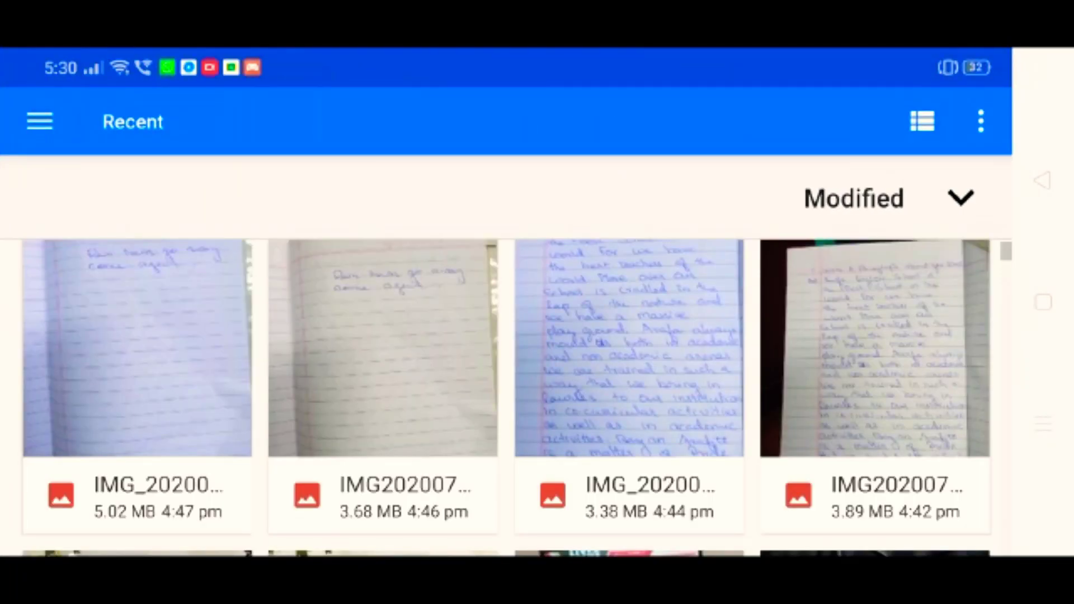
{"action": "left_click", "coordinate": [182, 349]}
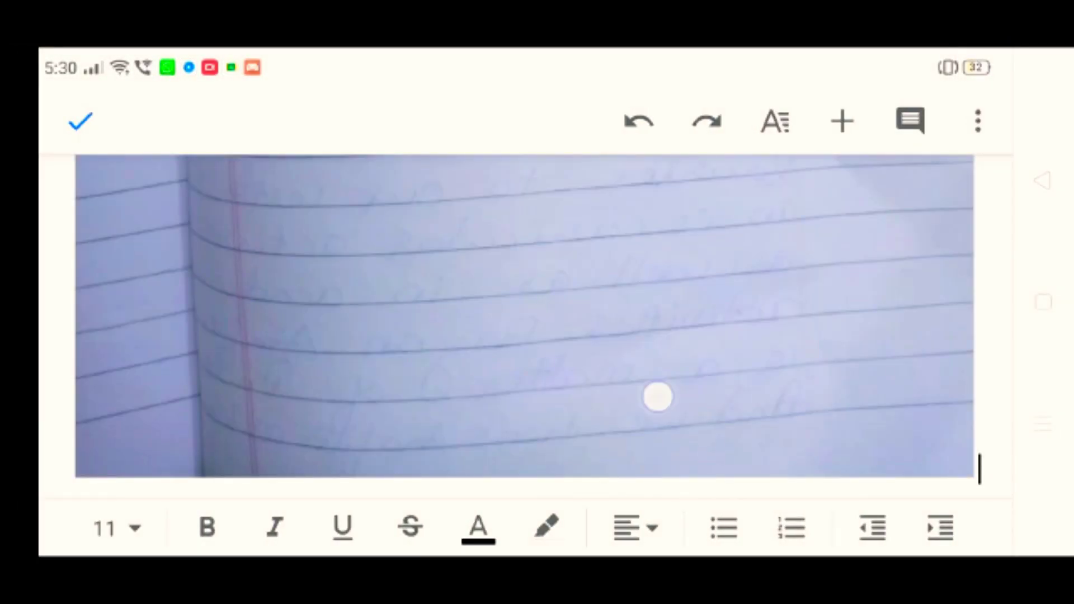
{"action": "mouse_move", "coordinate": [658, 396]}
{"action": "left_mouse_down"}
{"action": "mouse_move", "coordinate": [690, 232]}
{"action": "mouse_move", "coordinate": [663, 420]}
{"action": "left_mouse_up"}
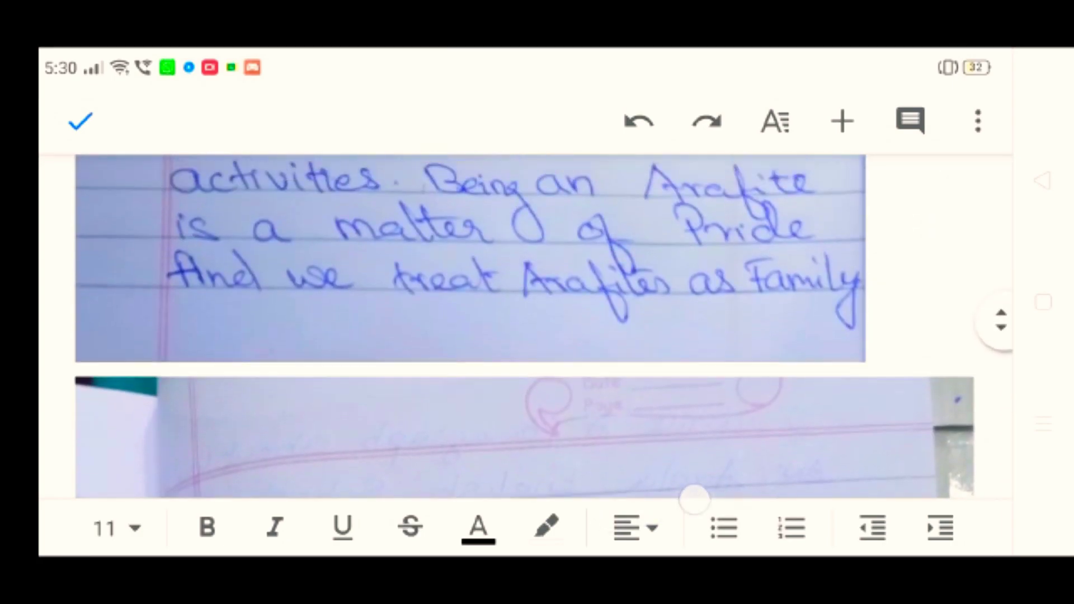
{"action": "left_click_drag", "start_coordinate": [697, 243], "coordinate": [696, 470]}
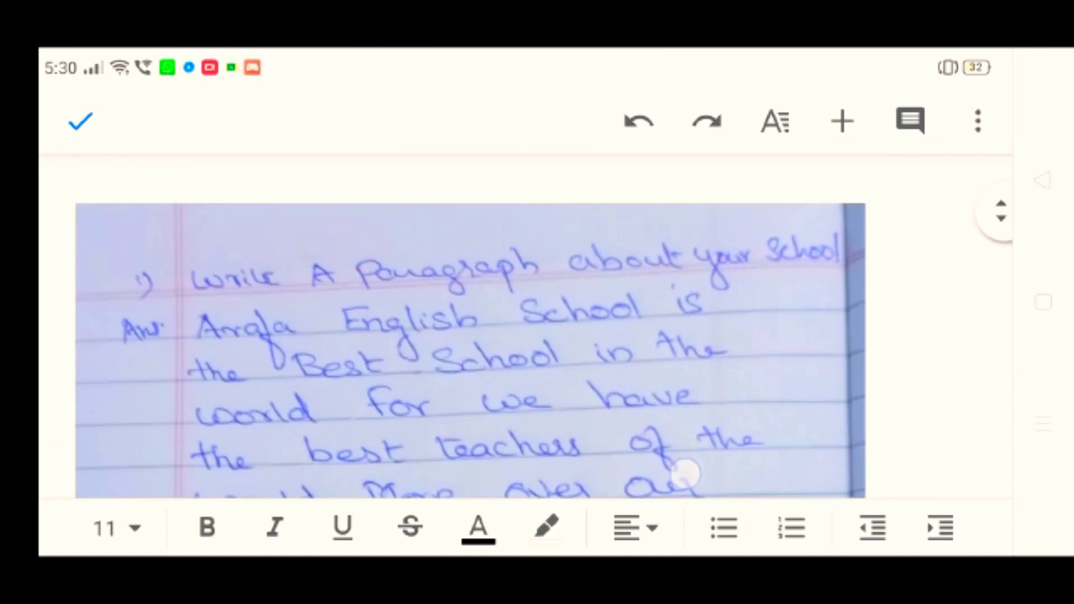
{"action": "left_click", "coordinate": [81, 122]}
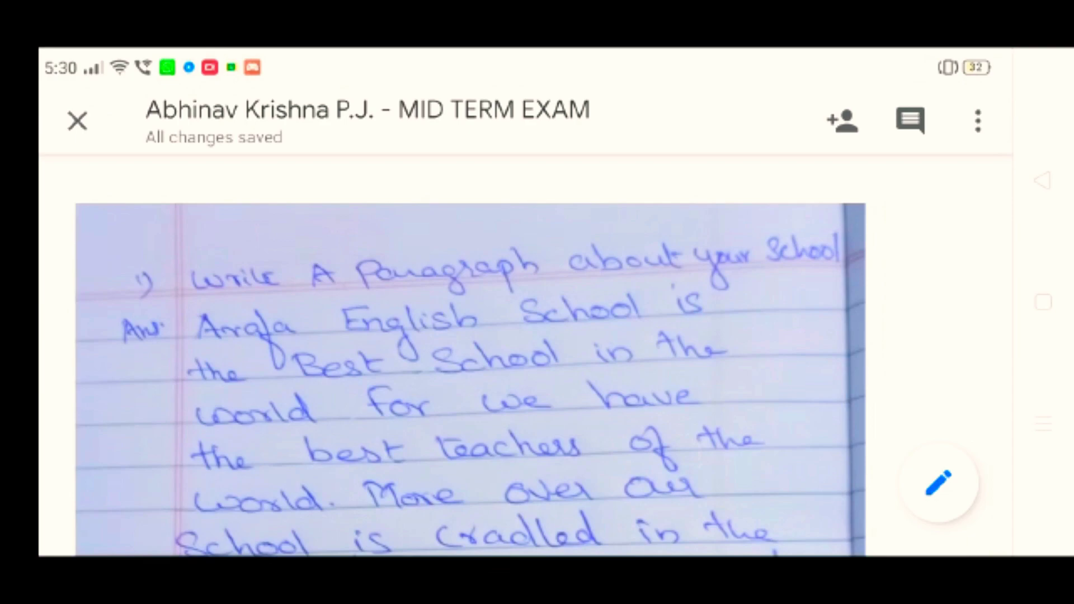
- Close the Doc and attach a new MID TERM EXAM Slides presentation
{"action": "left_click", "coordinate": [1042, 181]}
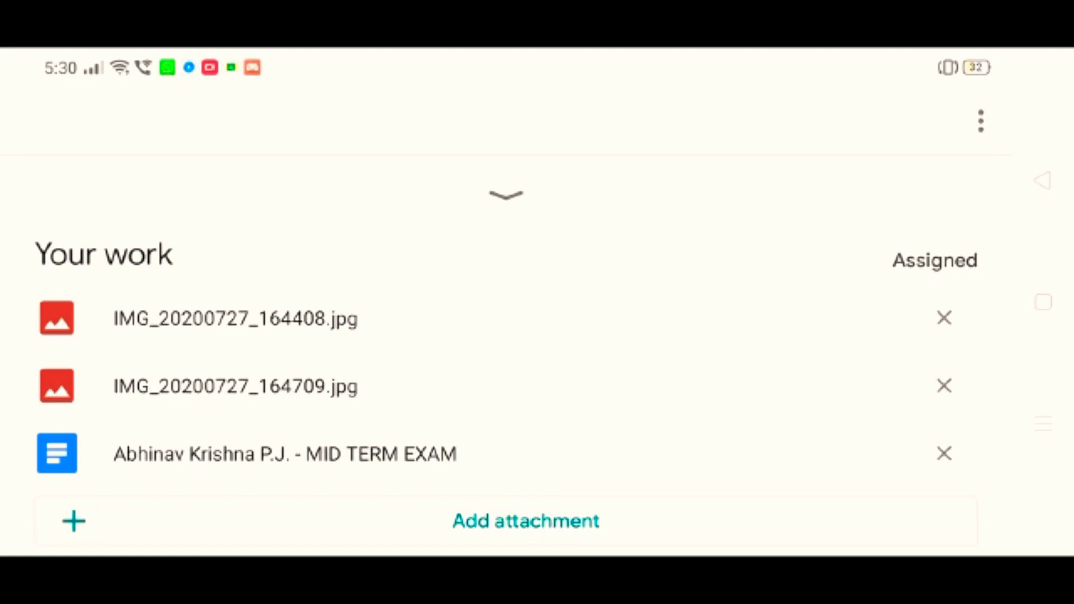
{"action": "scroll", "coordinate": [647, 377], "scroll_direction": "down", "scroll_amount": 3}
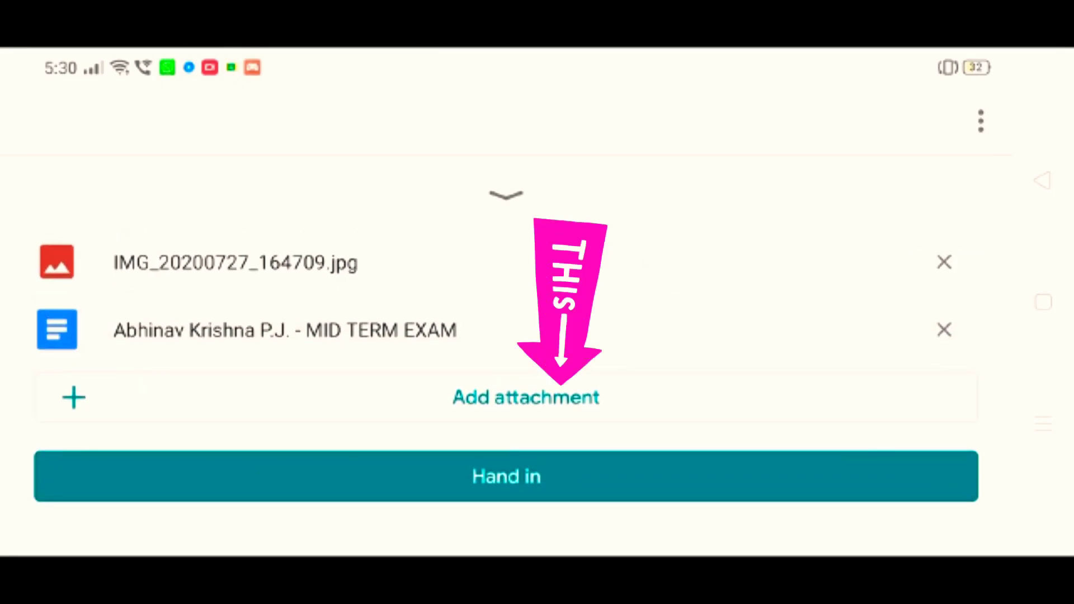
{"action": "left_click", "coordinate": [525, 398]}
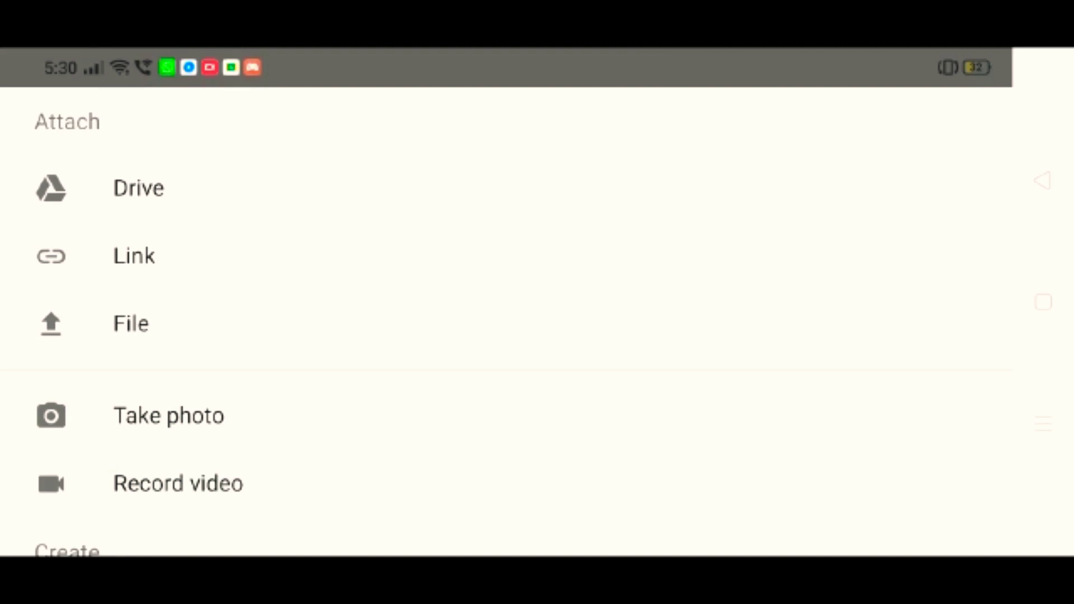
{"action": "scroll", "coordinate": [504, 378], "scroll_direction": "down", "scroll_amount": 5}
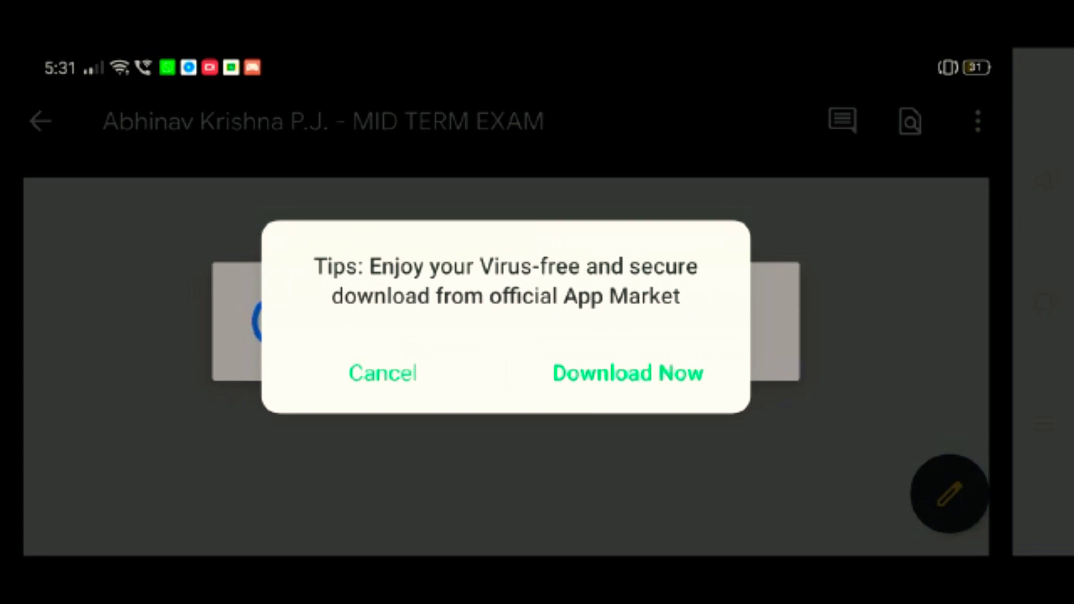
{"action": "left_click", "coordinate": [627, 373]}
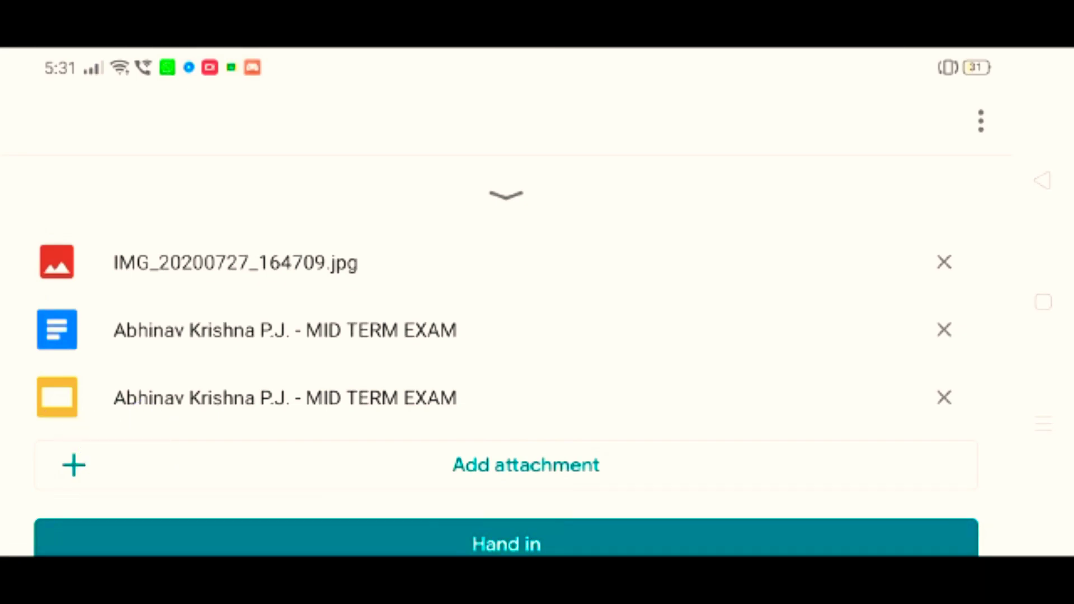
{"action": "scroll", "coordinate": [537, 378], "scroll_direction": "down", "scroll_amount": 3}
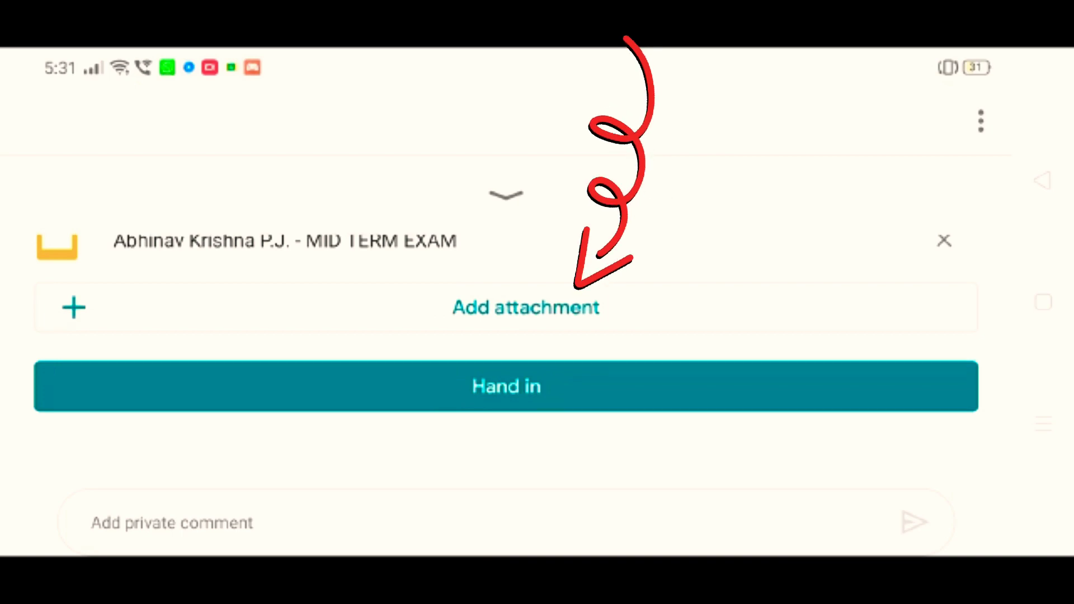
- Create a new MID TERM EXAM PDF from the Add attachment options
{"action": "left_click", "coordinate": [617, 309]}
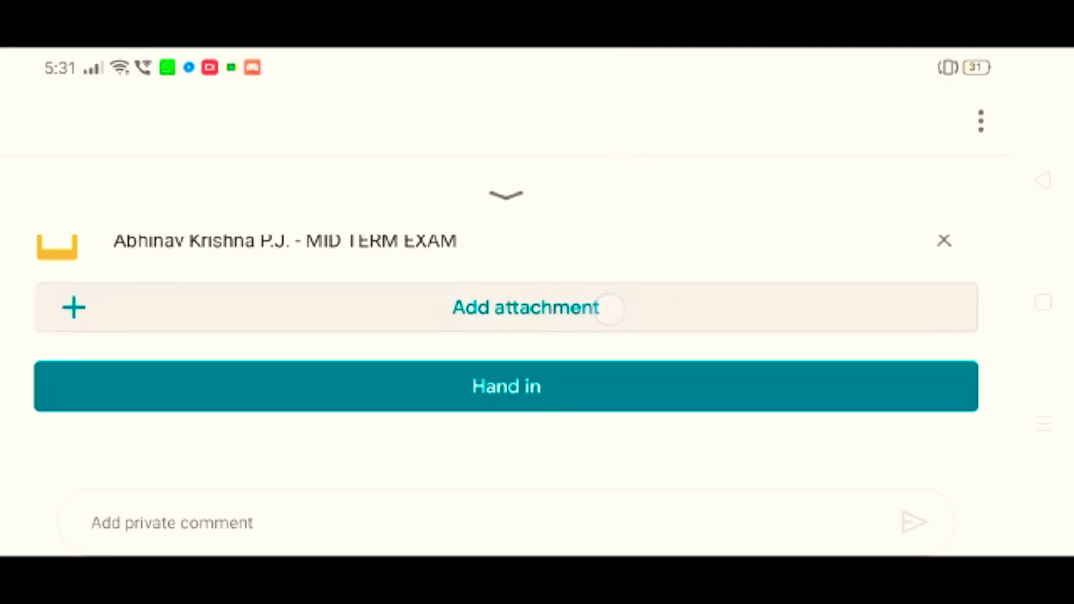
{"action": "scroll", "coordinate": [537, 352], "scroll_direction": "down", "scroll_amount": 4}
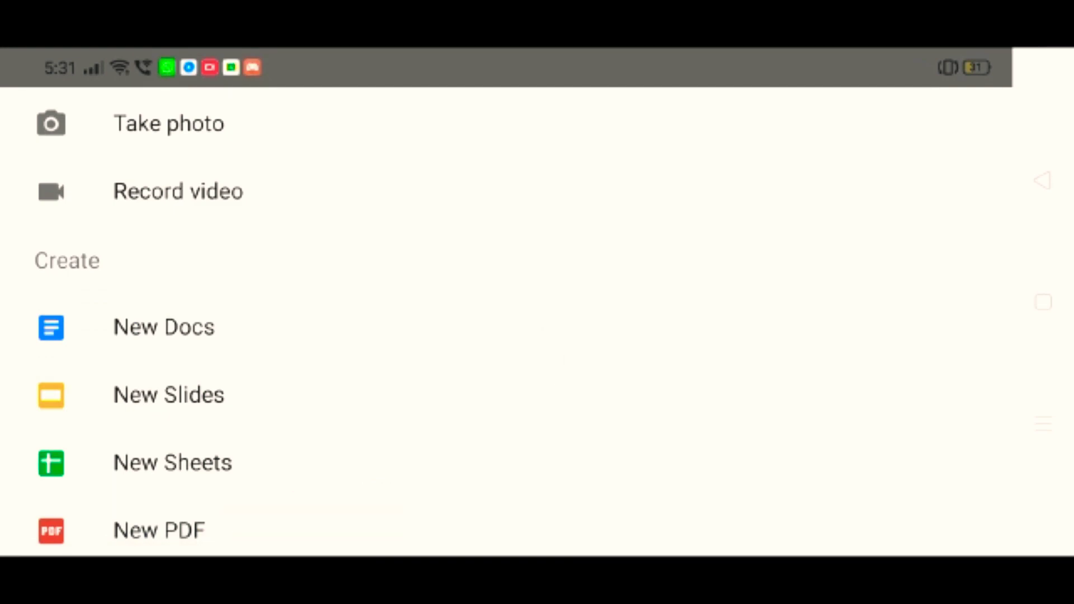
{"action": "left_click", "coordinate": [158, 531]}
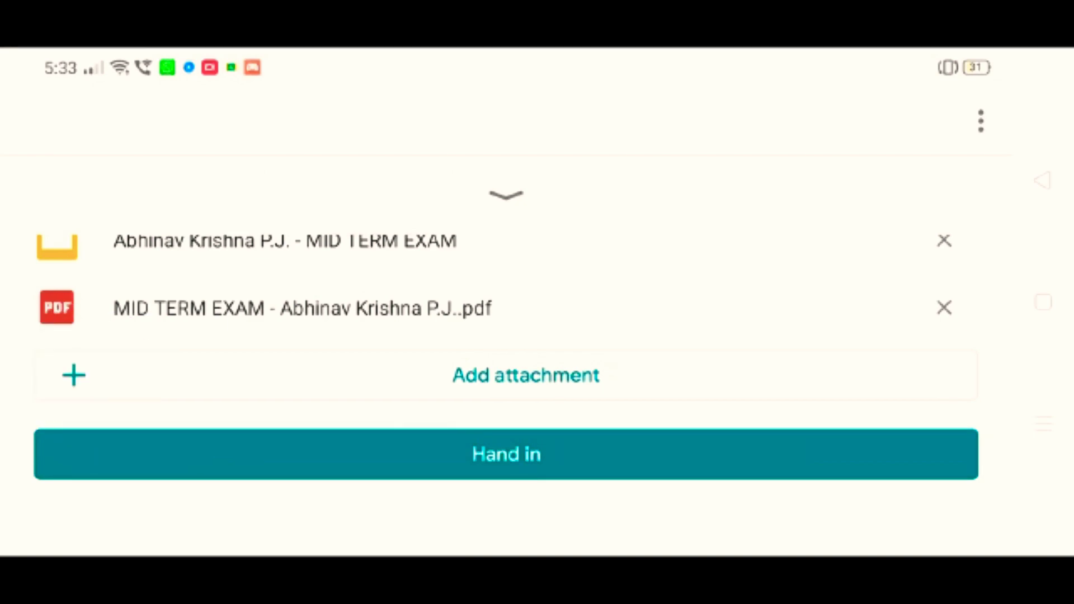
{"action": "scroll", "coordinate": [675, 333], "scroll_direction": "up", "scroll_amount": 3}
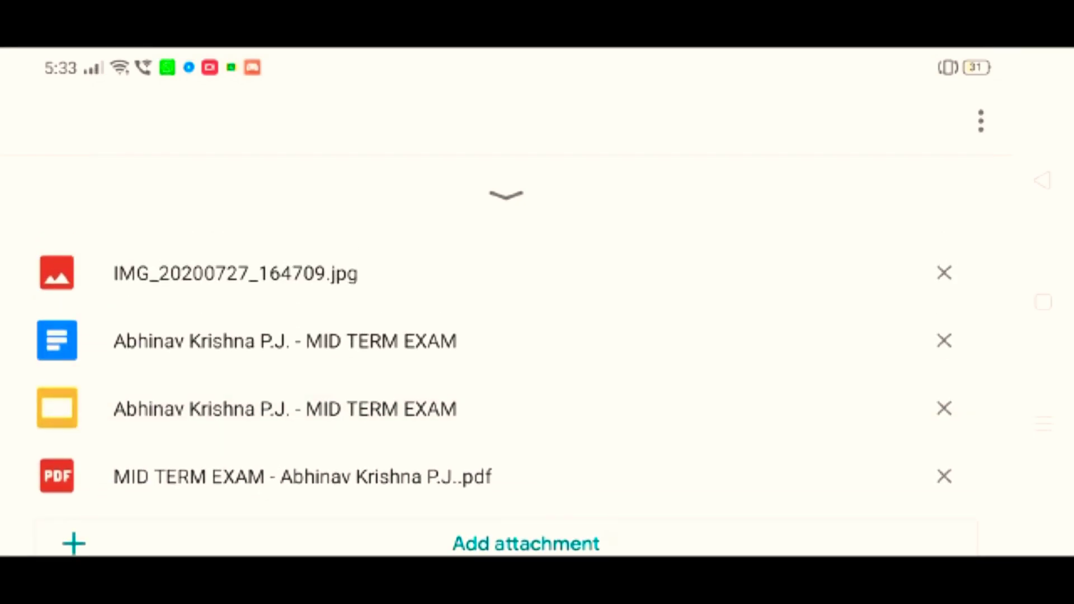
{"action": "scroll", "coordinate": [655, 378], "scroll_direction": "up", "scroll_amount": 2}
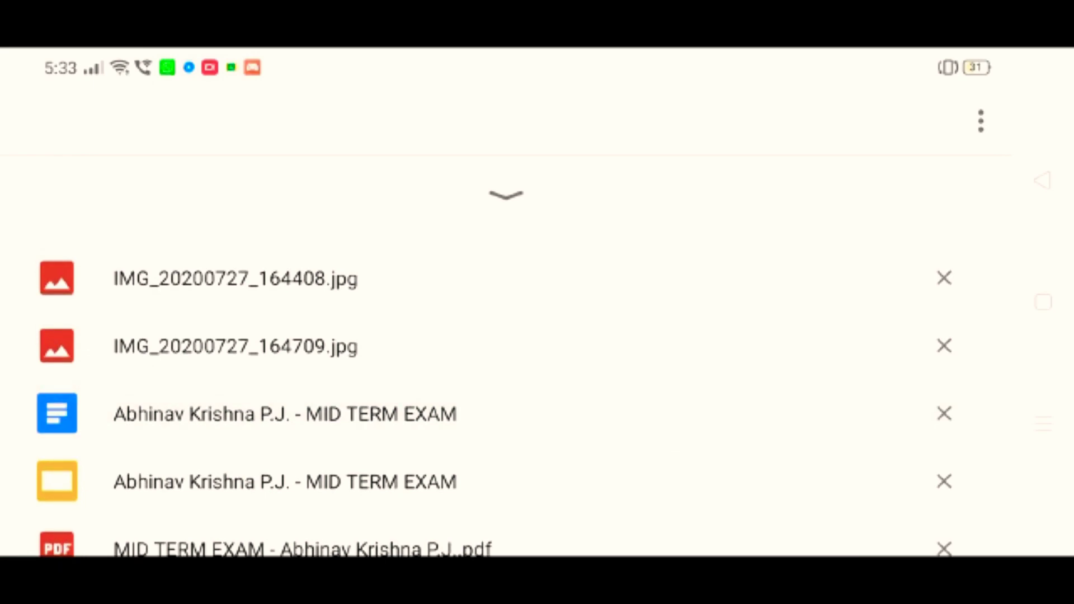
{"action": "scroll", "coordinate": [608, 336], "scroll_direction": "down", "scroll_amount": 3}
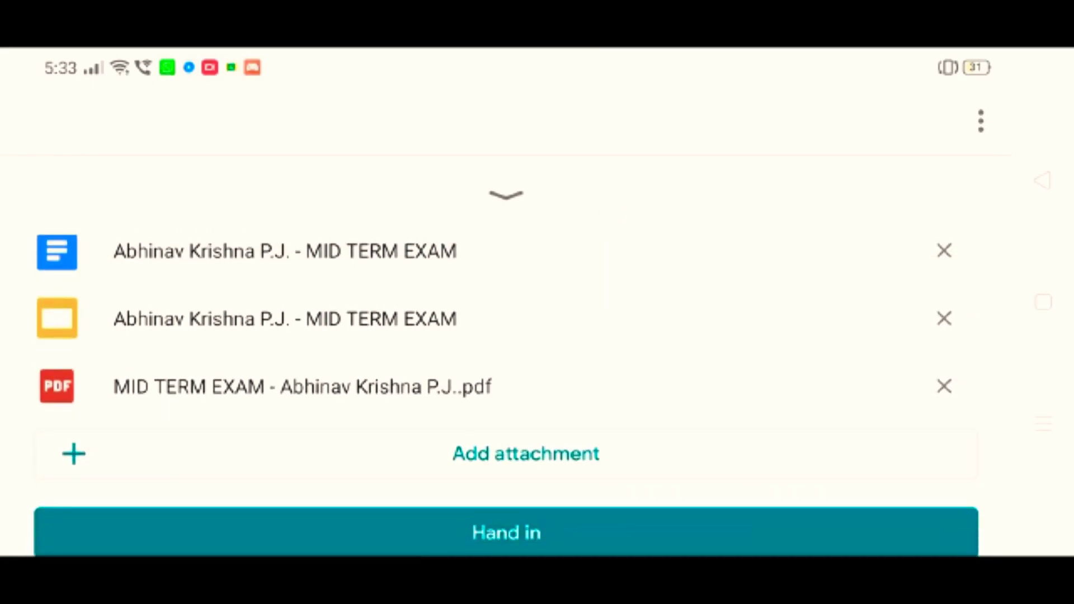
- Remove the PDF and Slides attachments, confirming each removal
{"action": "left_click", "coordinate": [944, 387]}
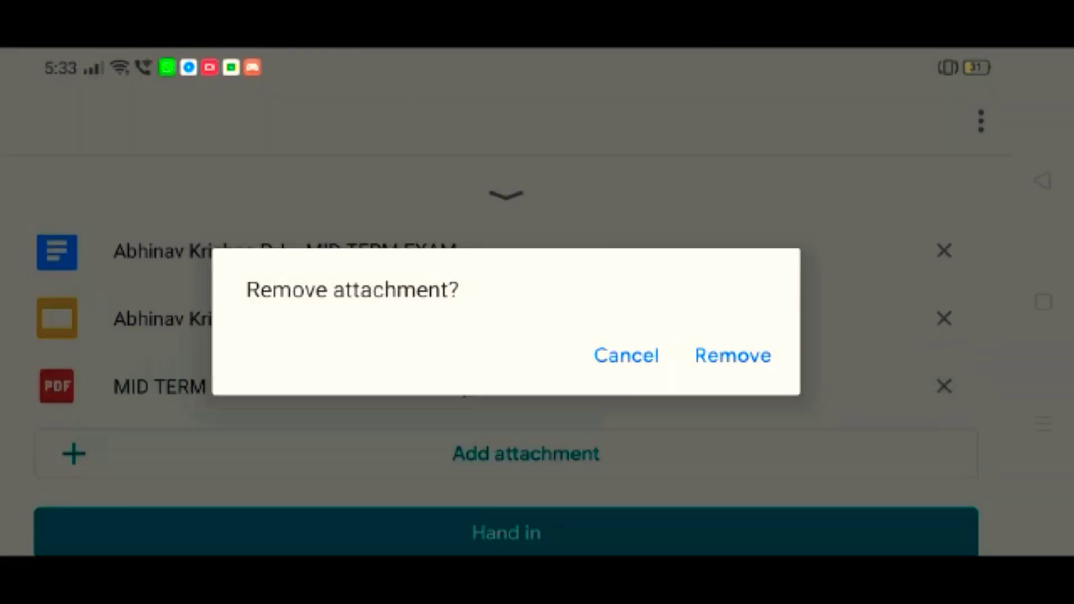
{"action": "left_click", "coordinate": [733, 355]}
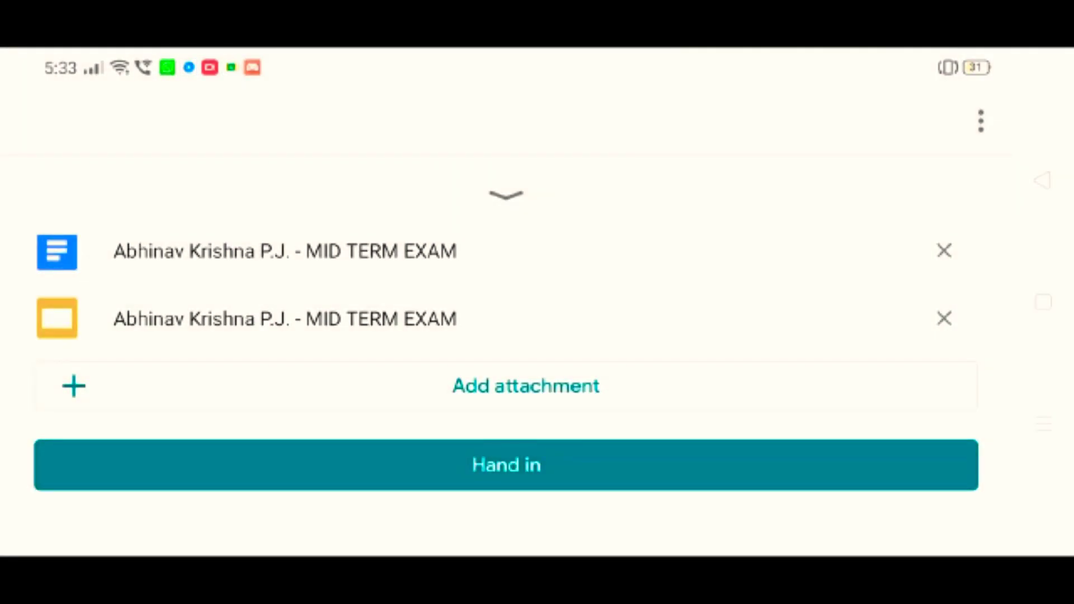
{"action": "left_click_drag", "start_coordinate": [659, 303], "coordinate": [660, 444]}
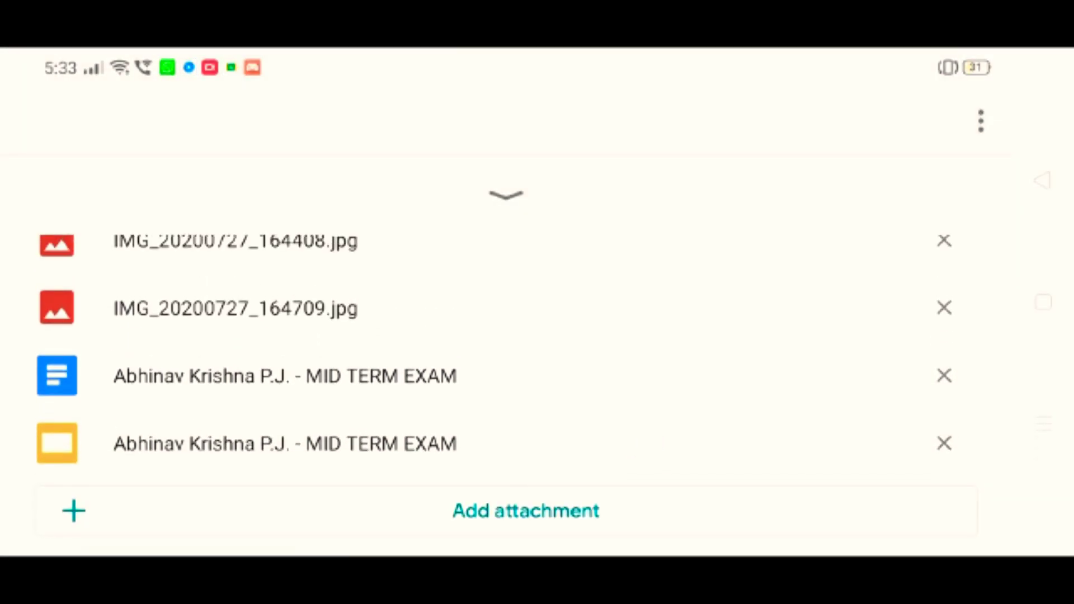
{"action": "left_click", "coordinate": [943, 443]}
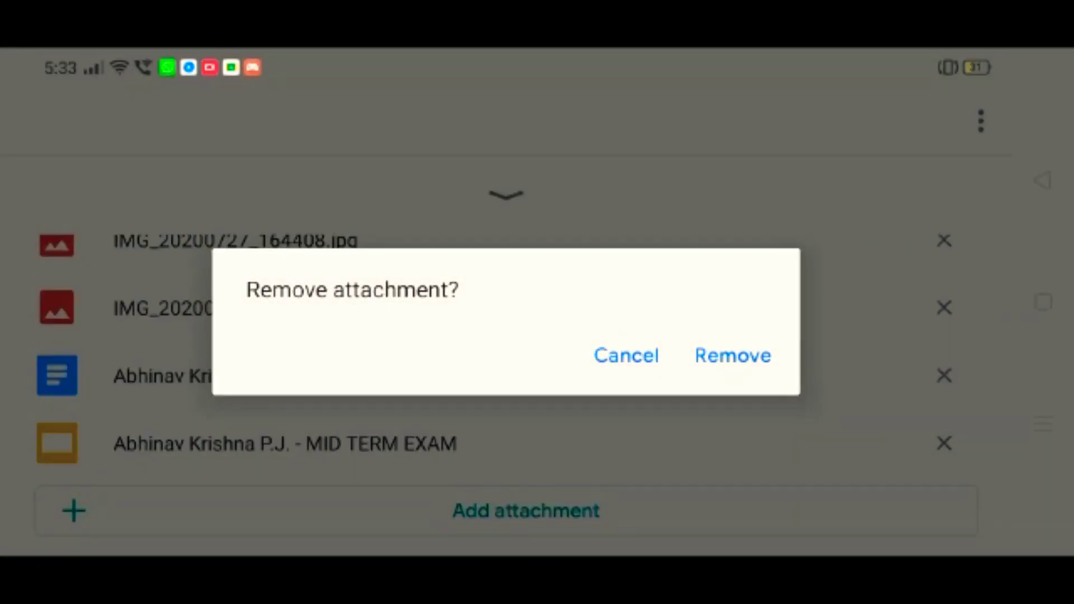
{"action": "left_click", "coordinate": [733, 355]}
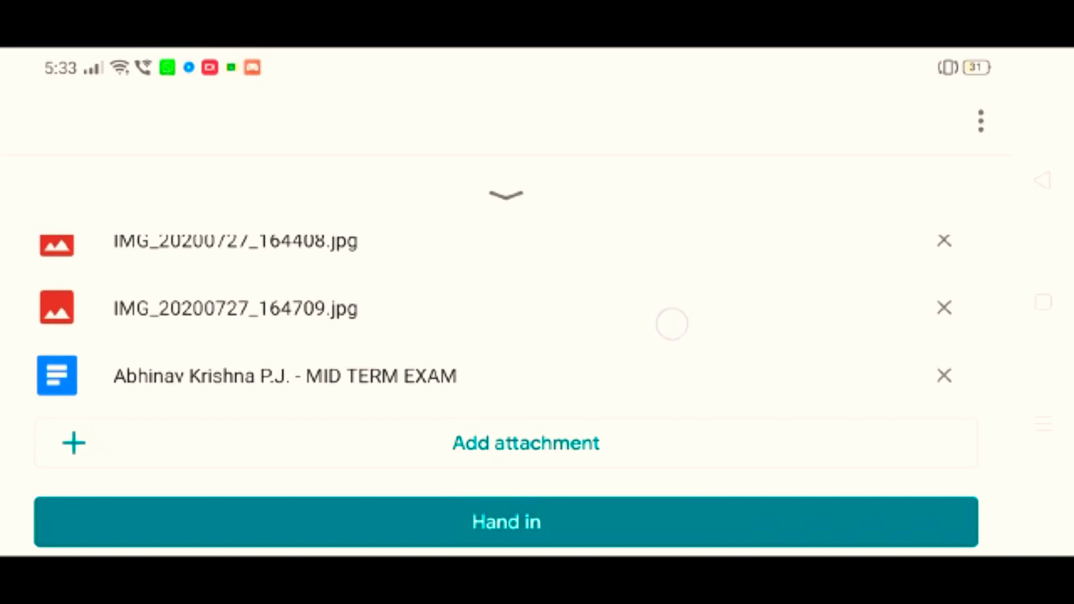
{"action": "left_click_drag", "start_coordinate": [671, 324], "coordinate": [683, 402]}
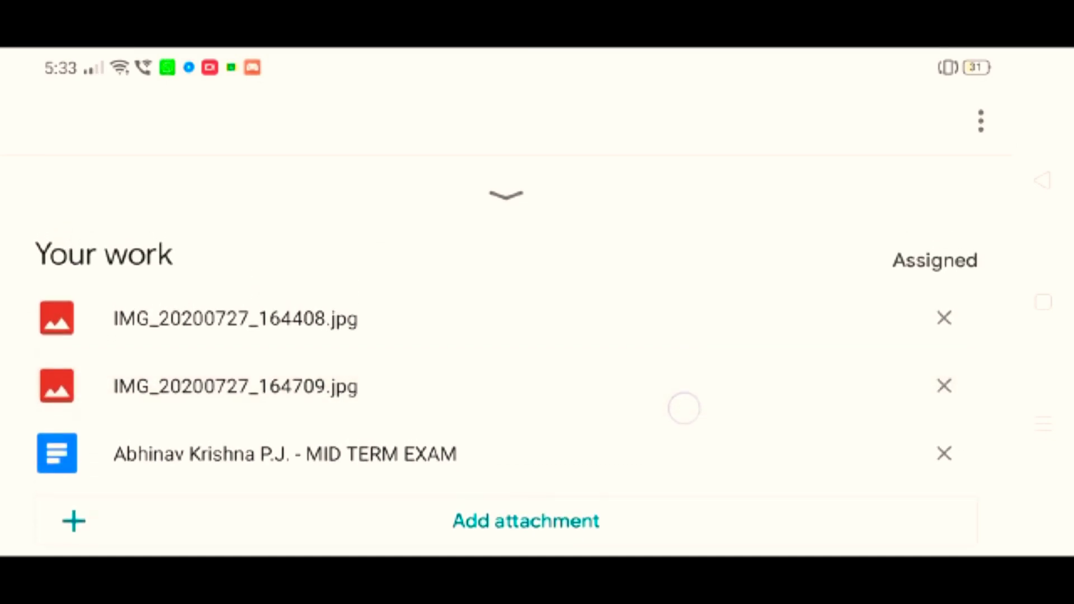
{"action": "mouse_move", "coordinate": [682, 276]}
{"action": "left_mouse_down"}
{"action": "mouse_move", "coordinate": [696, 443]}
{"action": "mouse_move", "coordinate": [667, 268]}
{"action": "left_mouse_up"}
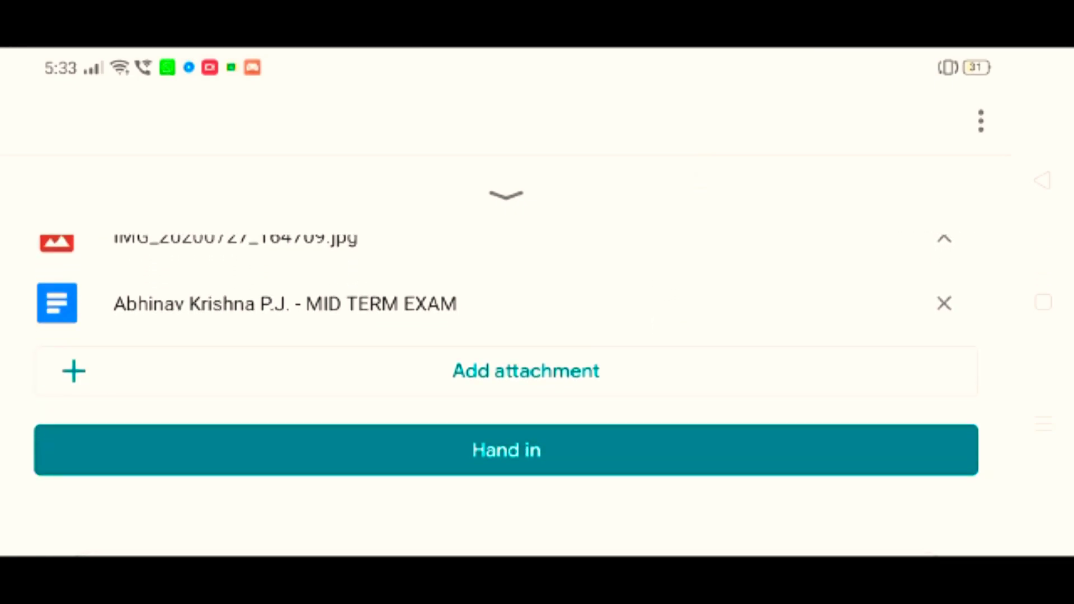
- Hand in the MID TERM EXAM with the two JPG photos and the Doc
{"action": "left_click", "coordinate": [506, 450]}
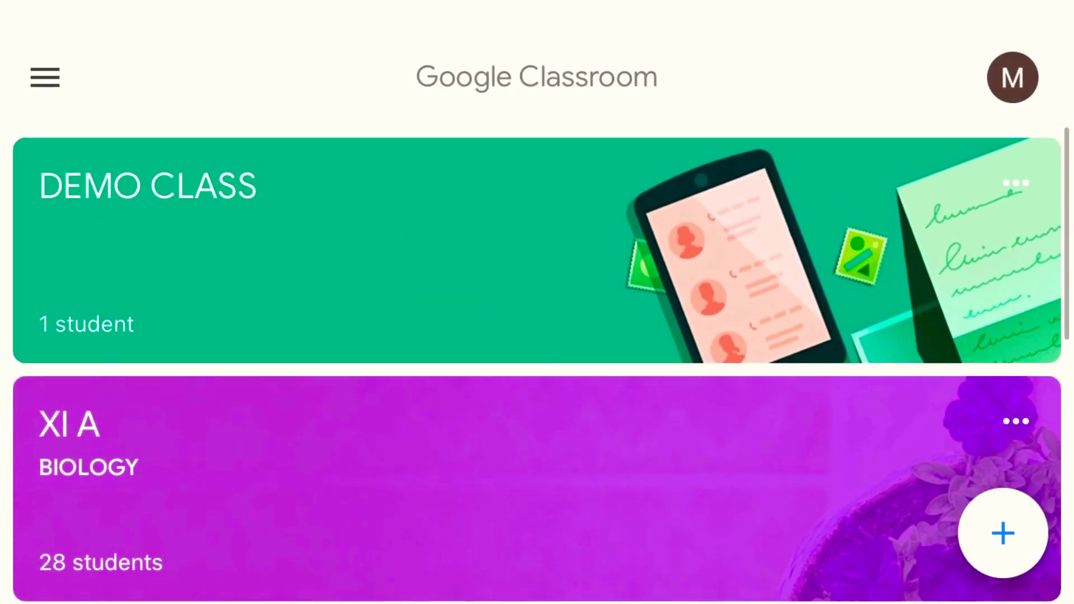
- As teacher, open DEMO CLASS's MID TERM EXAM and the student's handed-in submission
{"action": "left_click", "coordinate": [335, 252]}
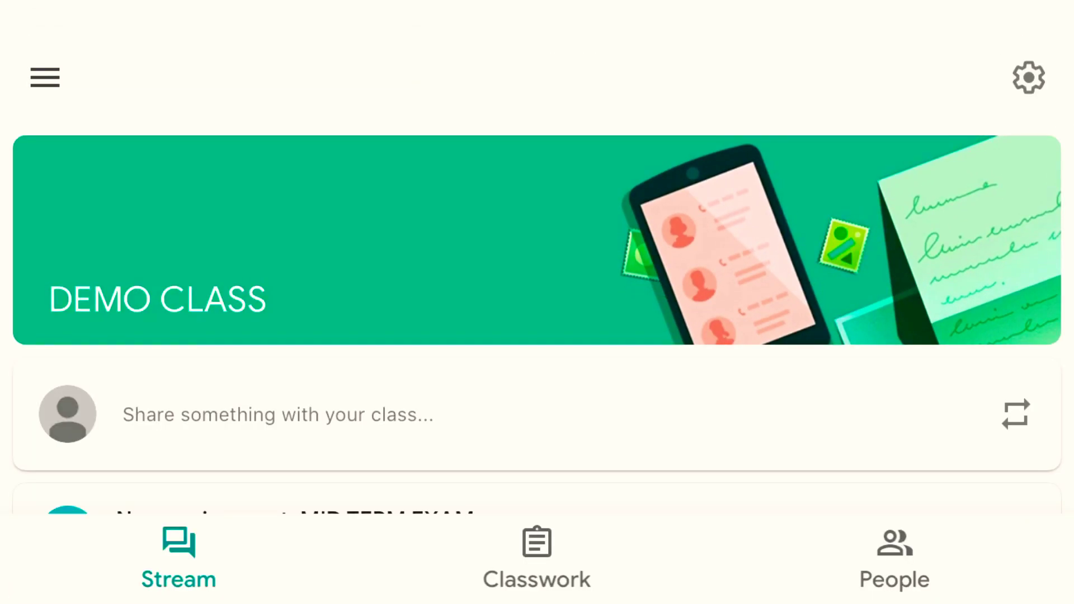
{"action": "left_click", "coordinate": [536, 557]}
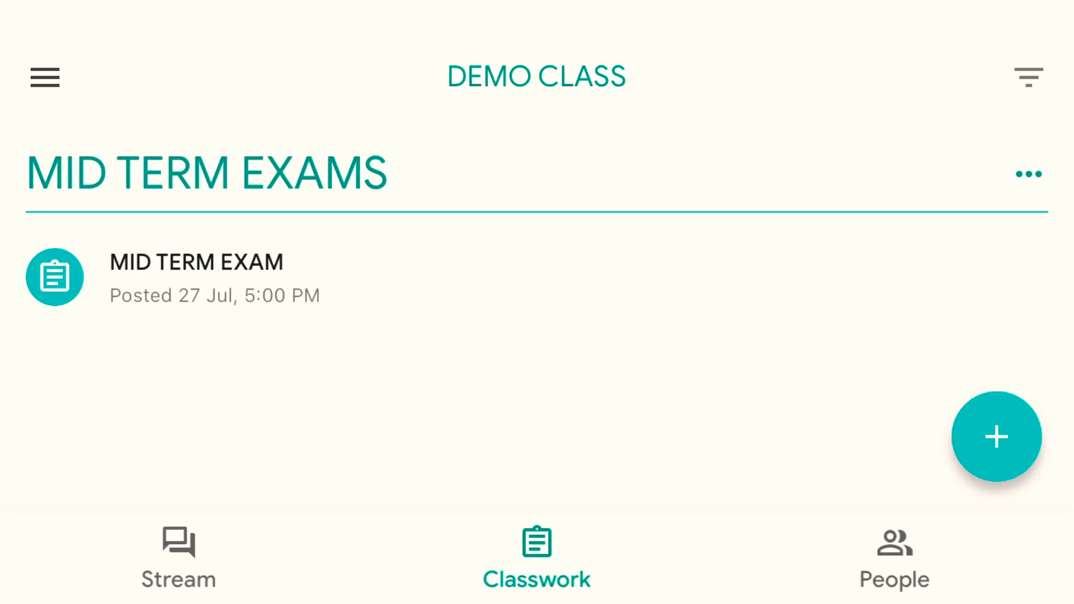
{"action": "left_click", "coordinate": [196, 277]}
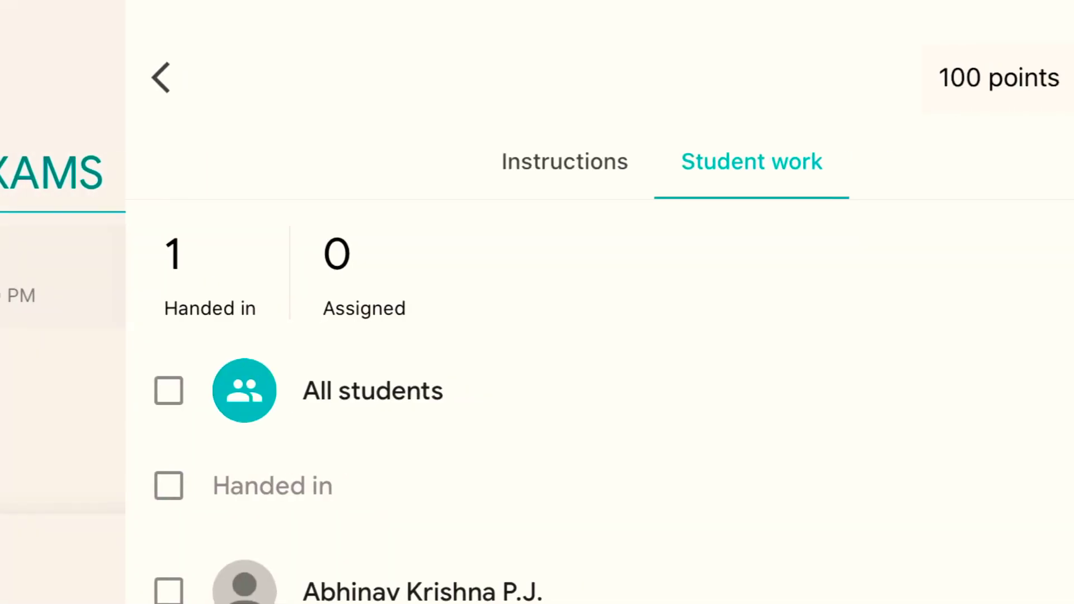
{"action": "scroll", "coordinate": [537, 420], "scroll_direction": "down", "scroll_amount": 1}
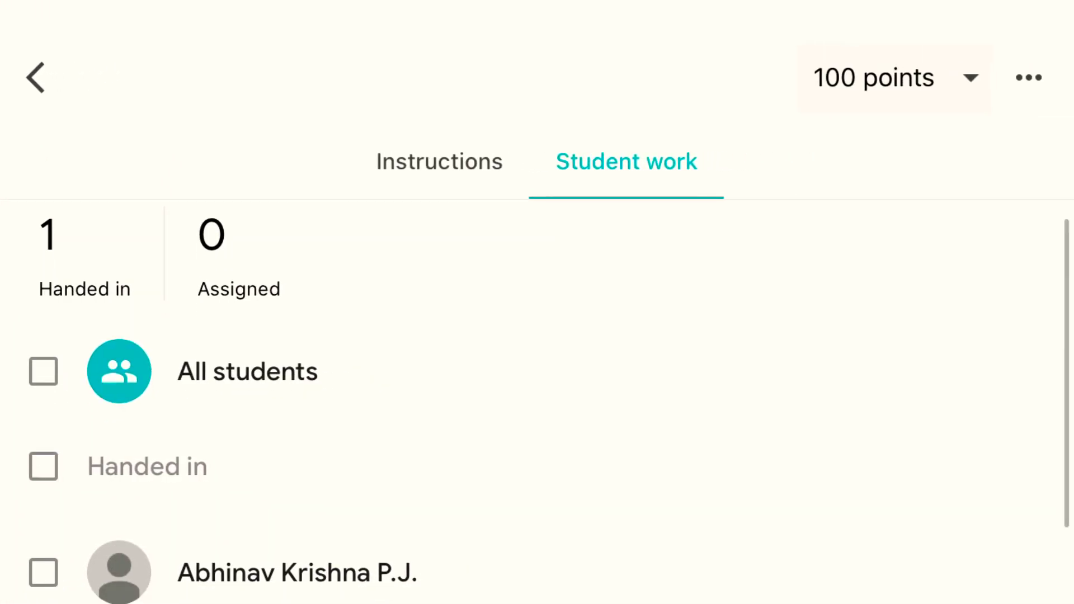
{"action": "scroll", "coordinate": [537, 420], "scroll_direction": "up", "scroll_amount": 1}
{"action": "left_click", "coordinate": [298, 537]}
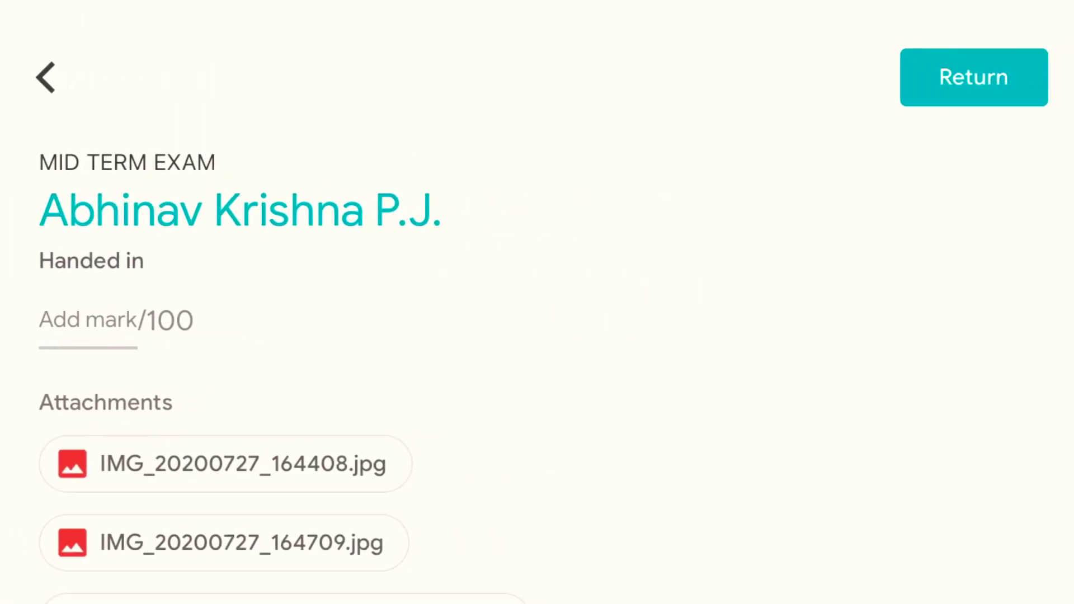
{"action": "scroll", "coordinate": [537, 378], "scroll_direction": "down", "scroll_amount": 3}
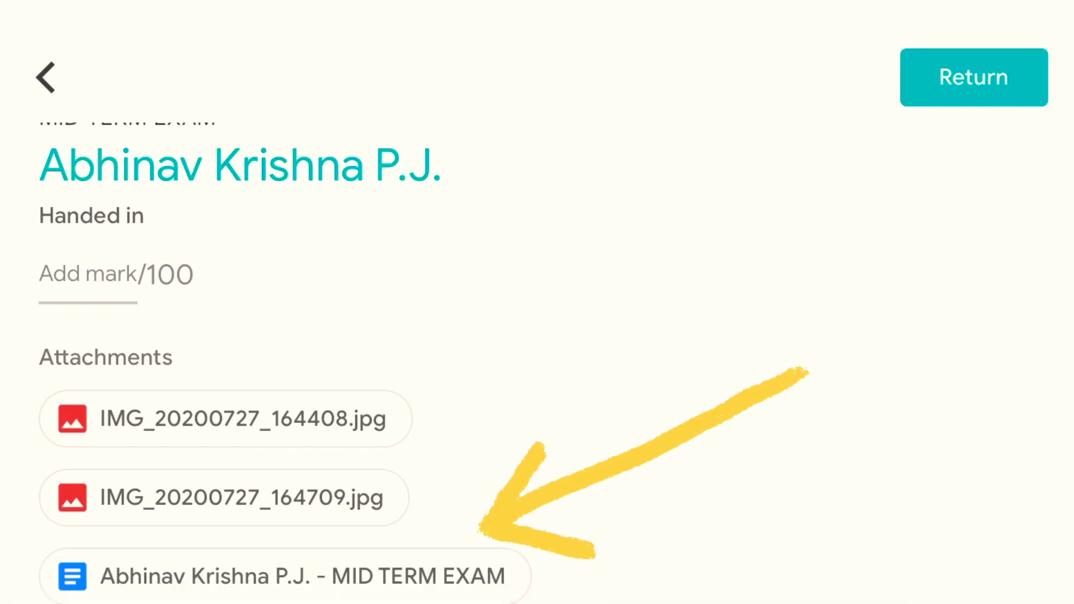
- Open the student's MID TERM EXAM Google Doc attachment
{"action": "left_click", "coordinate": [285, 577]}
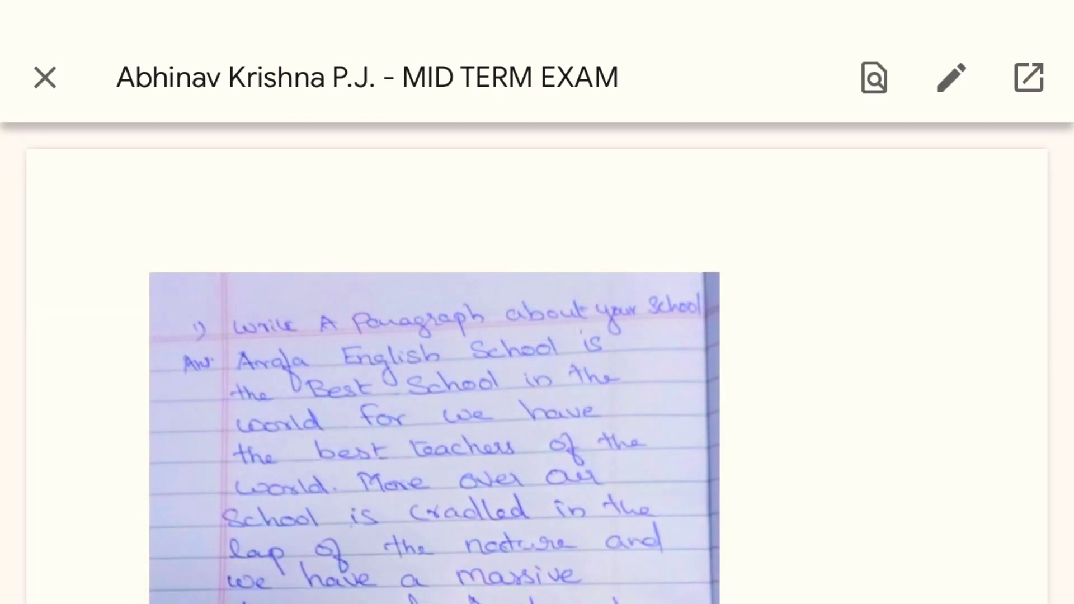
{"action": "scroll", "coordinate": [537, 361], "scroll_direction": "down", "scroll_amount": 3}
{"action": "scroll", "coordinate": [537, 362], "scroll_direction": "down", "scroll_amount": 10}
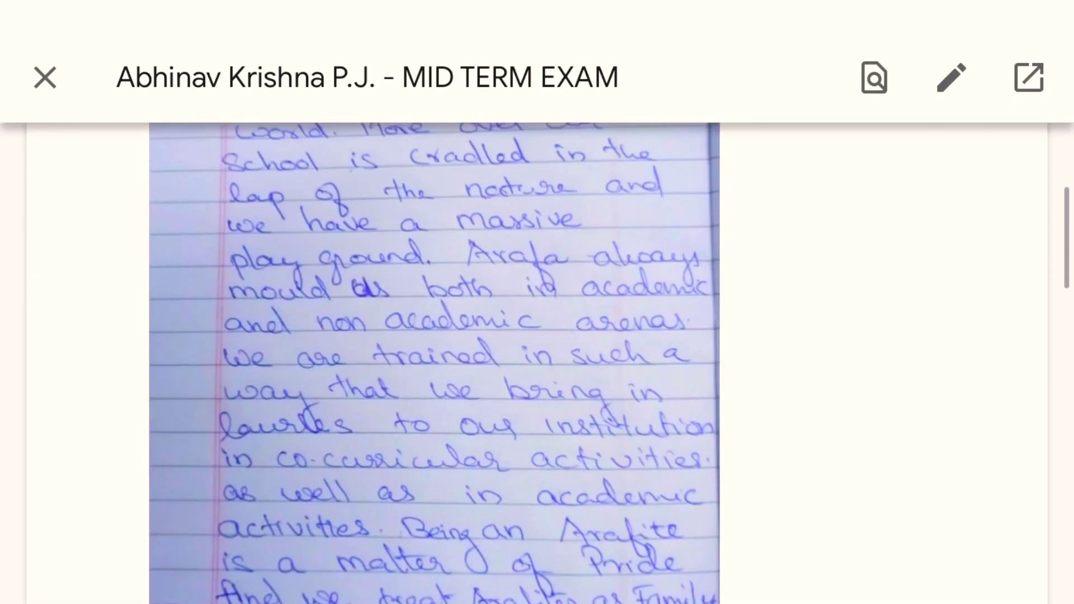
{"action": "scroll", "coordinate": [537, 362], "scroll_direction": "up", "scroll_amount": 3}
{"action": "scroll", "coordinate": [537, 361], "scroll_direction": "down", "scroll_amount": 3}
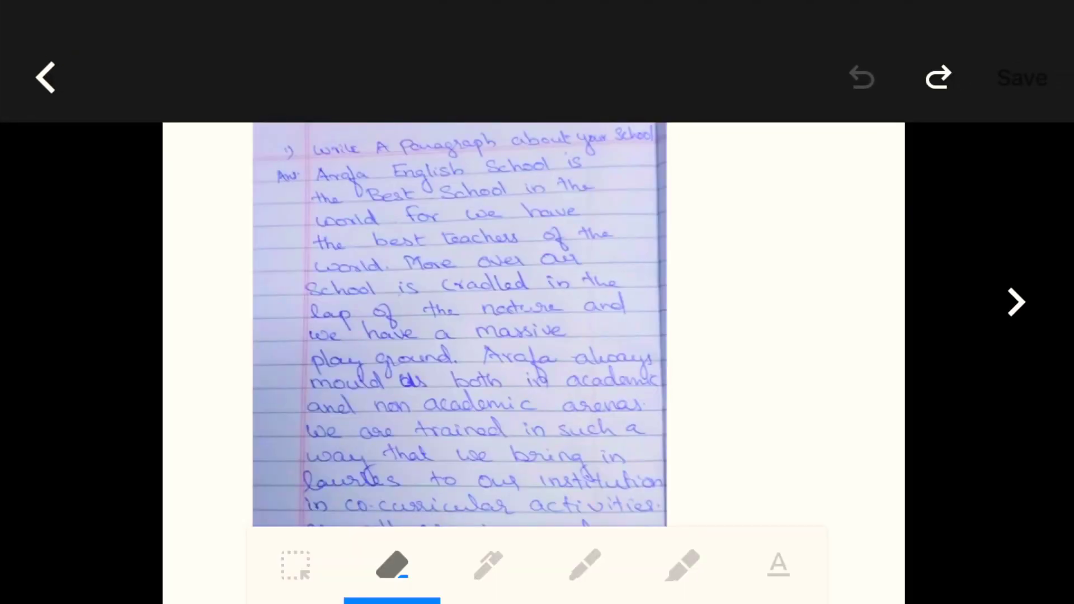
{"action": "scroll", "coordinate": [454, 318], "scroll_direction": "up", "scroll_amount": 5}
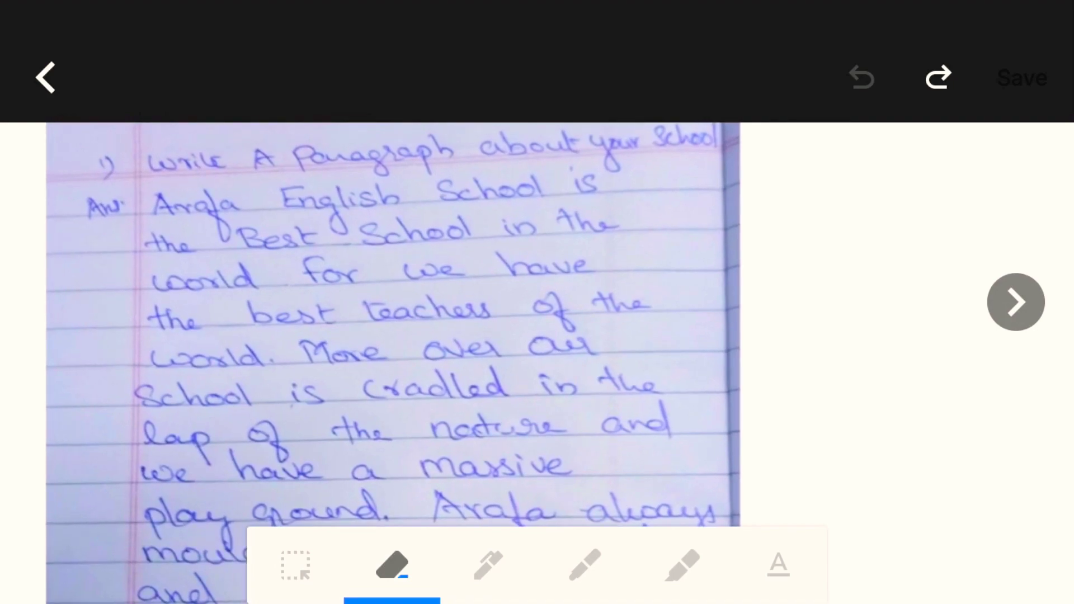
- Draw a red tick on the first answer and a red 5 in the margin, then save
{"action": "left_click", "coordinate": [585, 565]}
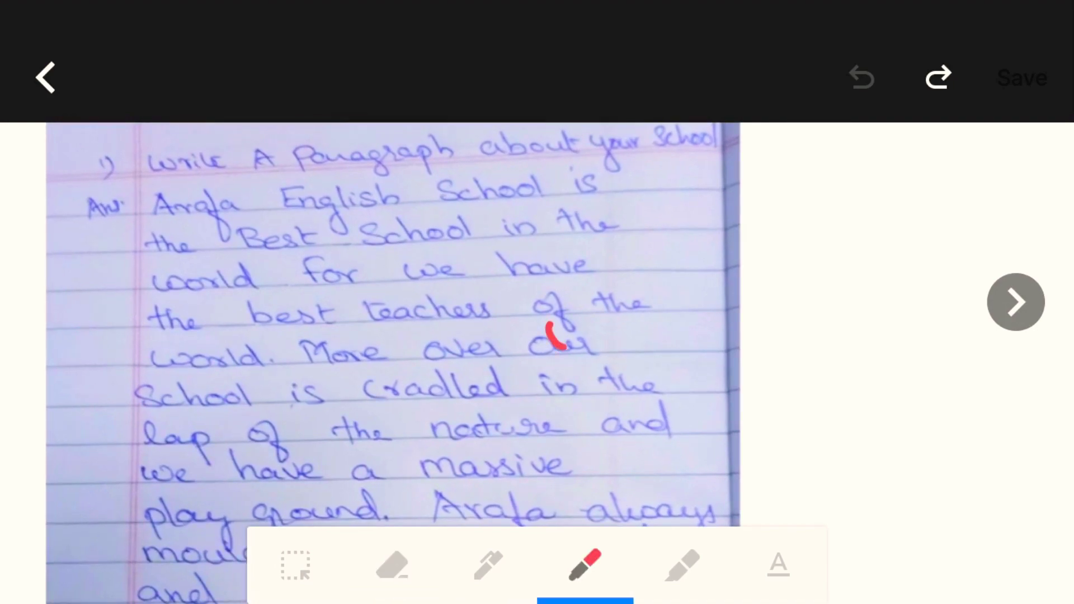
{"action": "left_click_drag", "start_coordinate": [550, 328], "coordinate": [720, 183]}
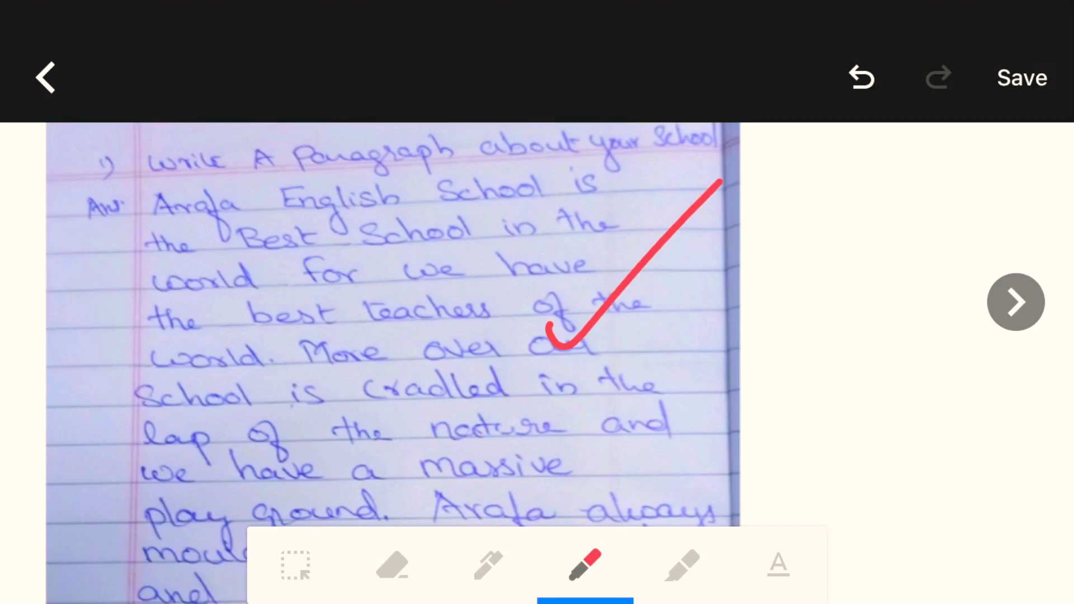
{"action": "mouse_move", "coordinate": [166, 274]}
{"action": "left_mouse_down"}
{"action": "mouse_move", "coordinate": [86, 312]}
{"action": "mouse_move", "coordinate": [98, 421]}
{"action": "left_mouse_up"}
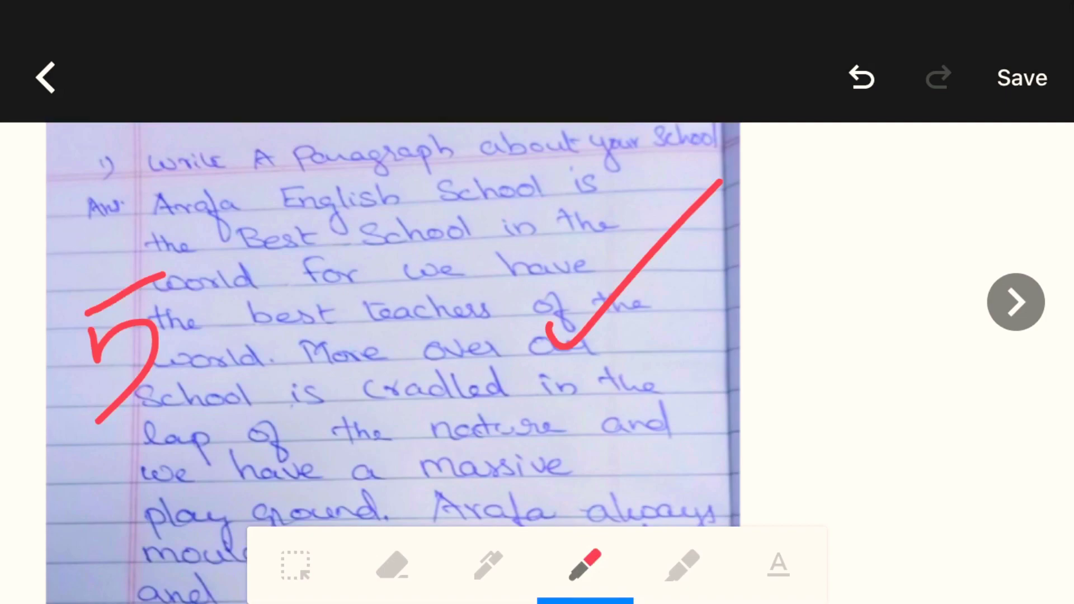
{"action": "left_click", "coordinate": [1022, 77]}
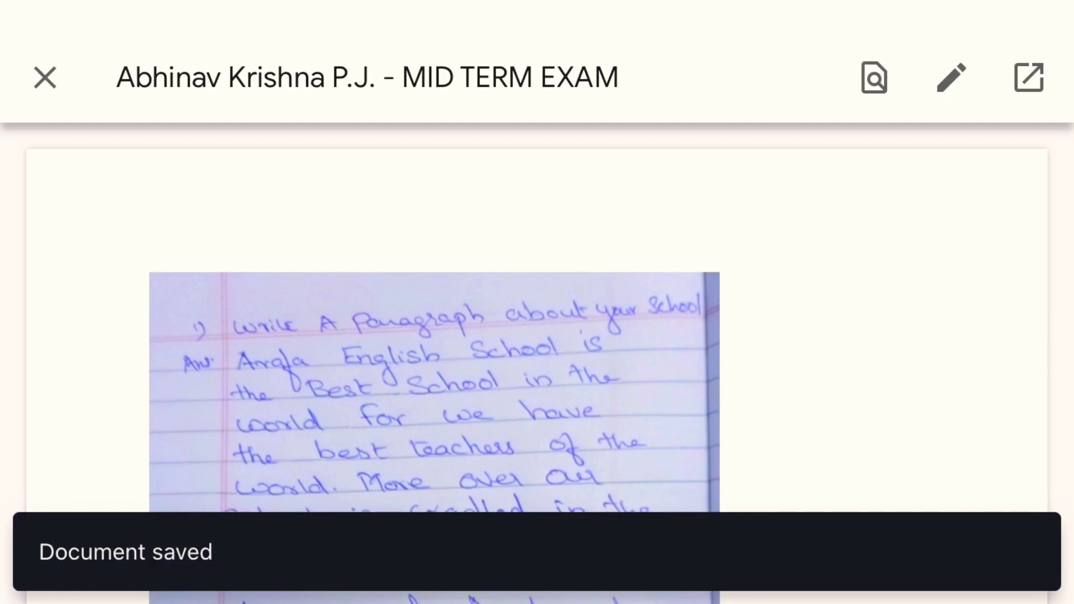
- Close the marked school-paragraph document viewer
{"action": "left_click", "coordinate": [44, 77]}
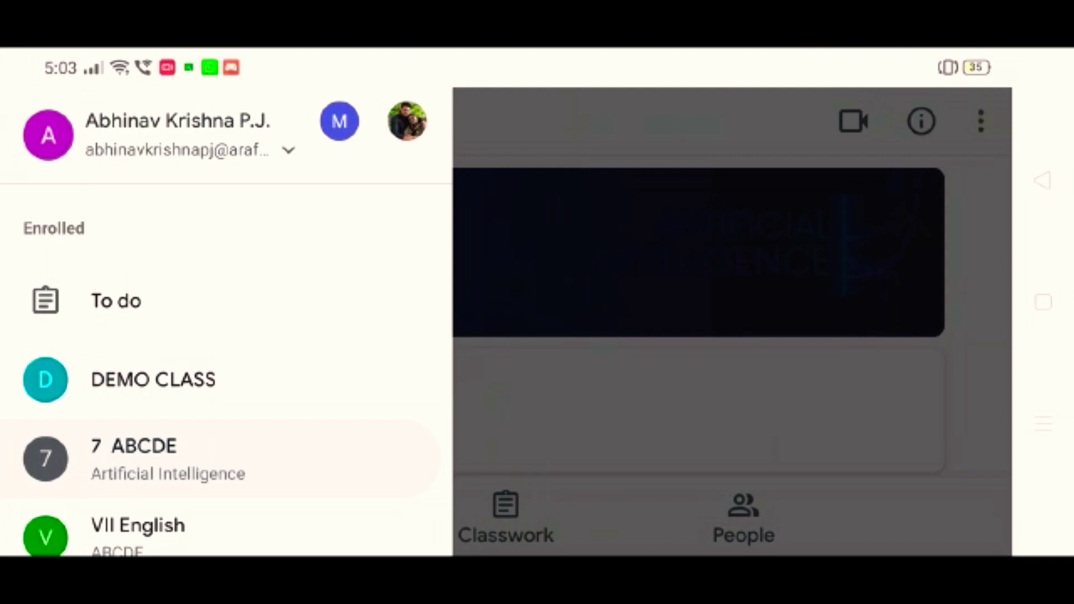
- Open DEMO CLASS as the student and view its class assignments
{"action": "left_click", "coordinate": [152, 380]}
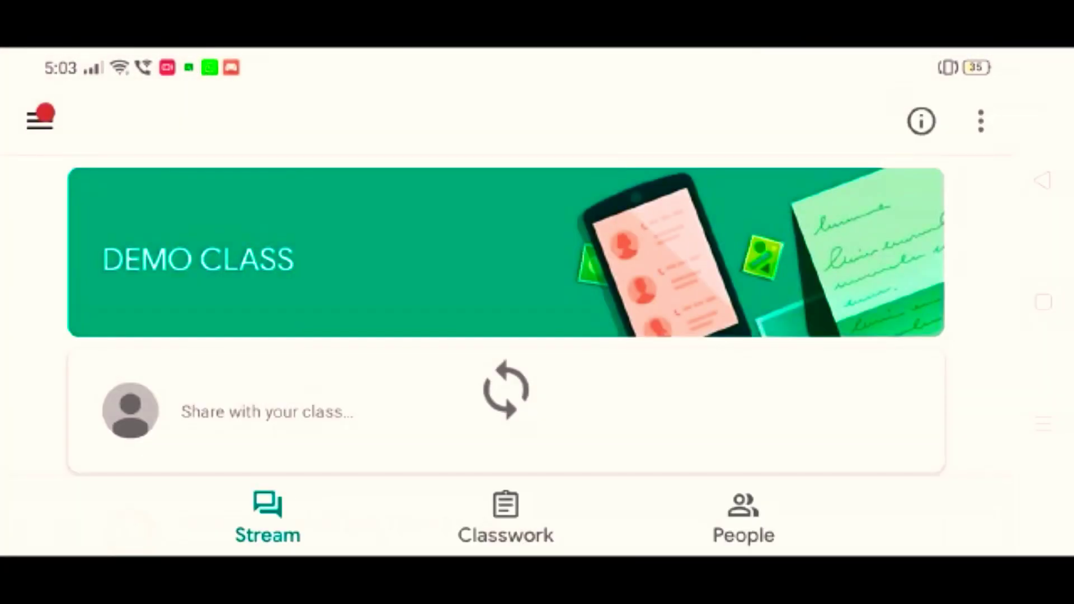
{"action": "scroll", "coordinate": [730, 378], "scroll_direction": "down", "scroll_amount": 3}
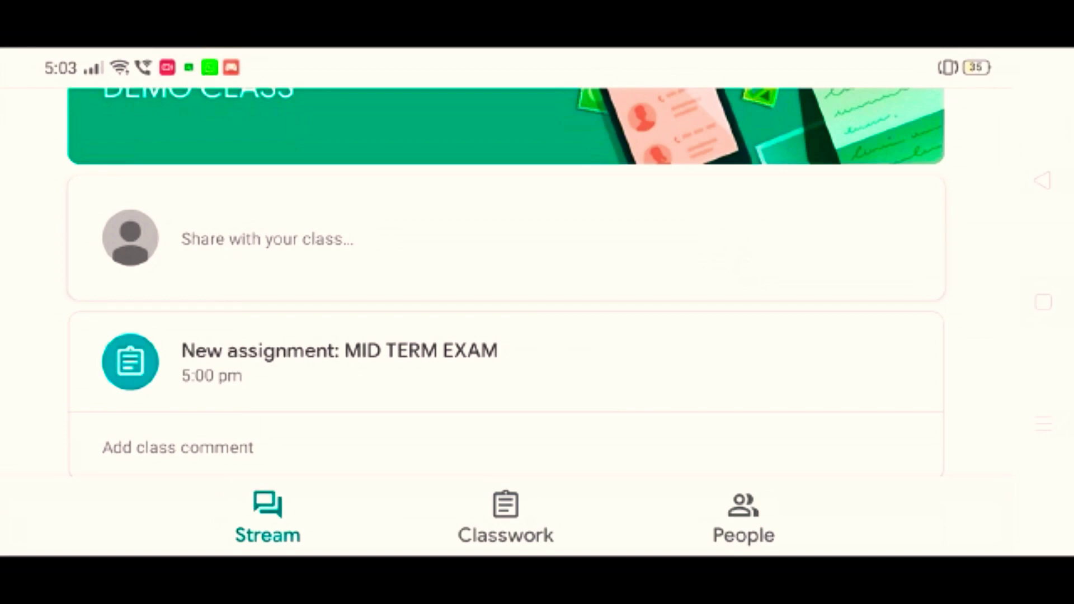
{"action": "scroll", "coordinate": [587, 294], "scroll_direction": "down", "scroll_amount": 2}
{"action": "scroll", "coordinate": [602, 251], "scroll_direction": "up", "scroll_amount": 2}
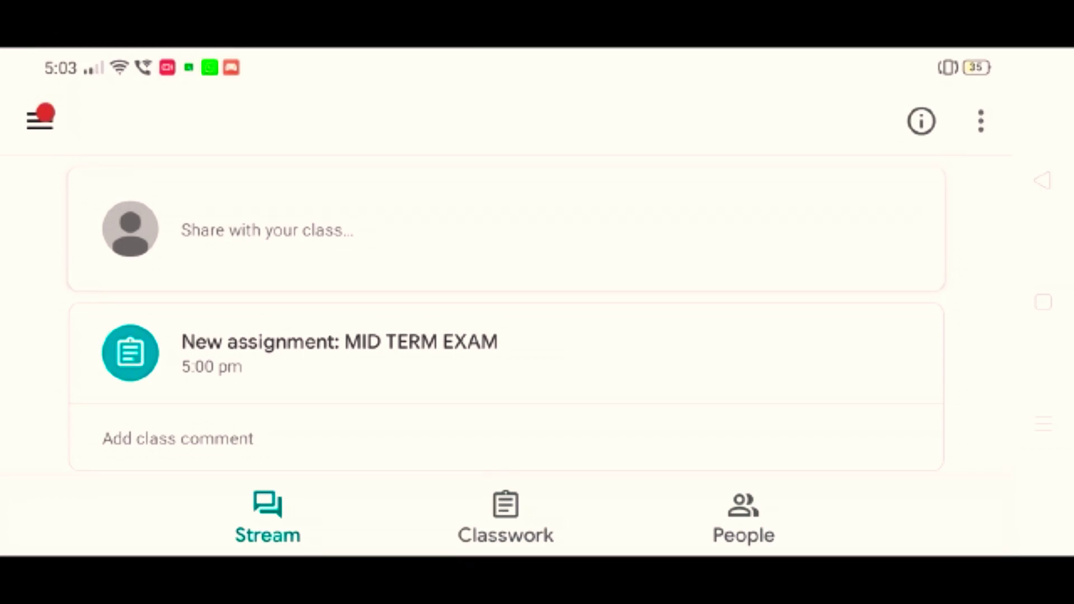
{"action": "left_click", "coordinate": [506, 516]}
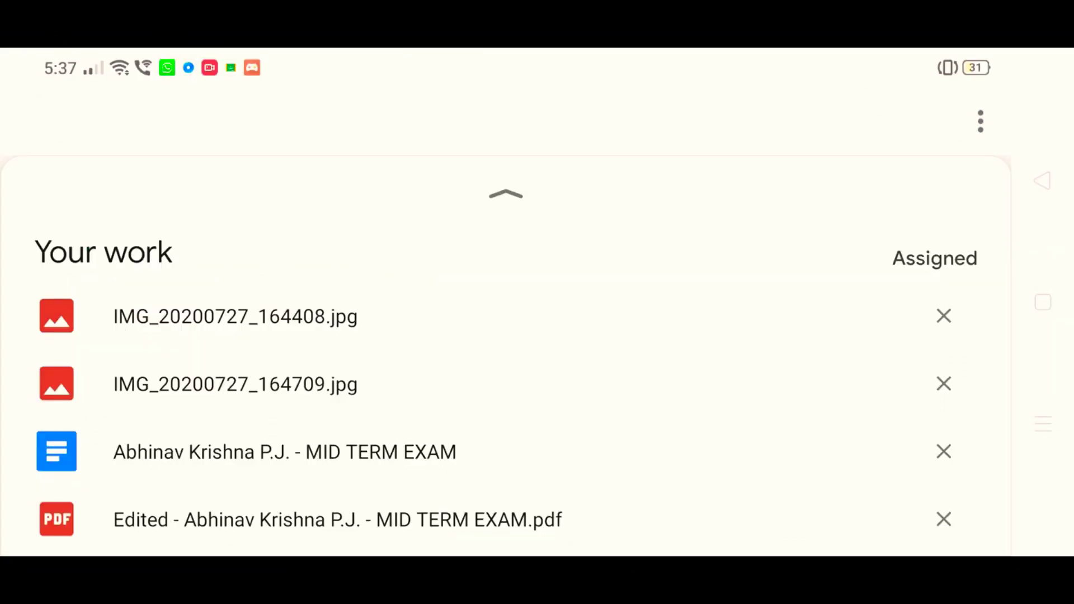
{"action": "scroll", "coordinate": [504, 378], "scroll_direction": "down", "scroll_amount": 3}
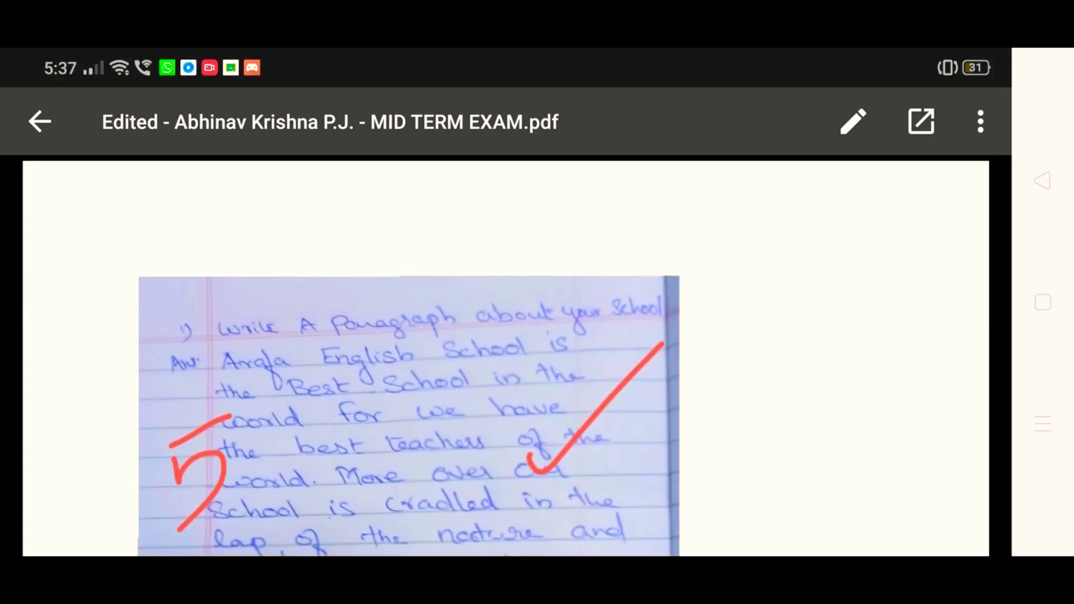
{"action": "scroll", "coordinate": [730, 437], "scroll_direction": "down", "scroll_amount": 5}
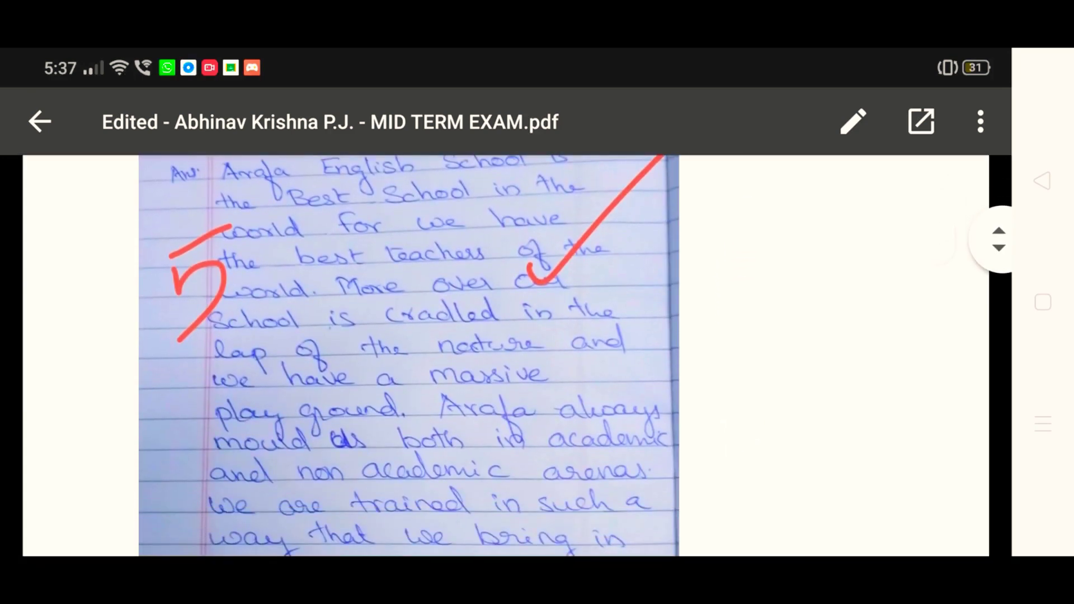
{"action": "scroll", "coordinate": [714, 406], "scroll_direction": "down", "scroll_amount": 5}
{"action": "scroll", "coordinate": [715, 460], "scroll_direction": "down", "scroll_amount": 5}
{"action": "scroll", "coordinate": [715, 420], "scroll_direction": "down", "scroll_amount": 5}
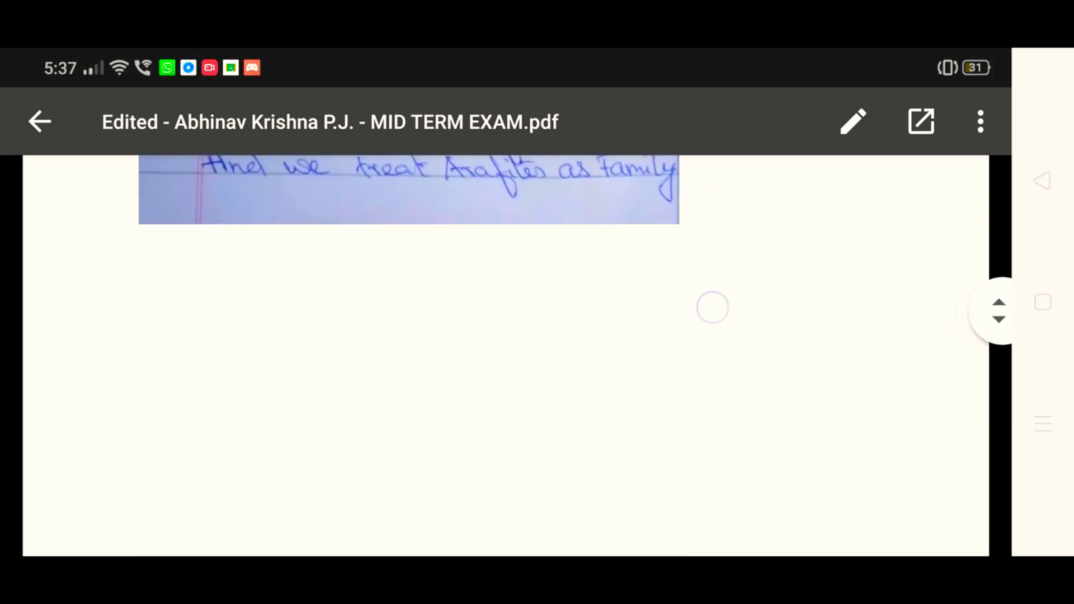
{"action": "scroll", "coordinate": [715, 377], "scroll_direction": "down", "scroll_amount": 5}
{"action": "scroll", "coordinate": [715, 336], "scroll_direction": "down", "scroll_amount": 5}
{"action": "scroll", "coordinate": [722, 403], "scroll_direction": "down", "scroll_amount": 5}
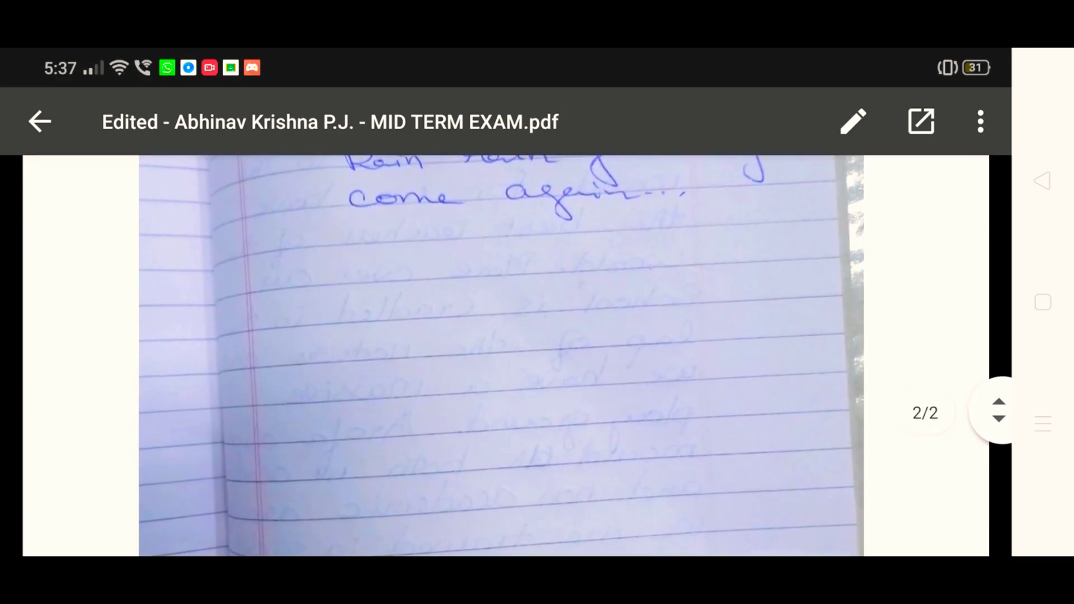
{"action": "scroll", "coordinate": [709, 357], "scroll_direction": "up", "scroll_amount": 5}
{"action": "scroll", "coordinate": [737, 470], "scroll_direction": "up", "scroll_amount": 5}
{"action": "scroll", "coordinate": [706, 453], "scroll_direction": "up", "scroll_amount": 5}
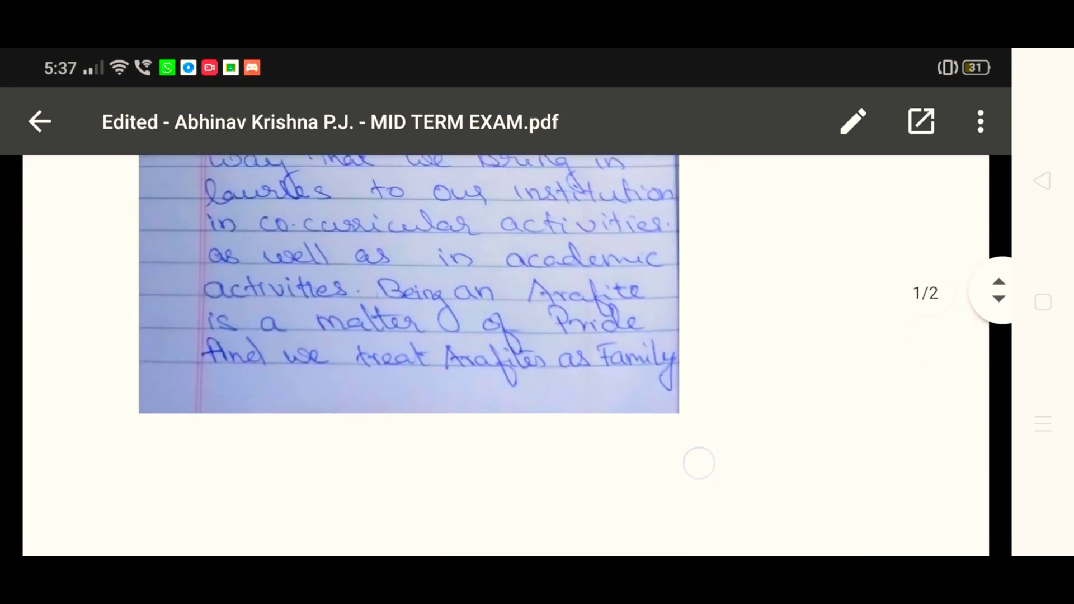
{"action": "scroll", "coordinate": [705, 420], "scroll_direction": "up", "scroll_amount": 5}
{"action": "scroll", "coordinate": [713, 377], "scroll_direction": "up", "scroll_amount": 5}
{"action": "scroll", "coordinate": [713, 377], "scroll_direction": "up", "scroll_amount": 2}
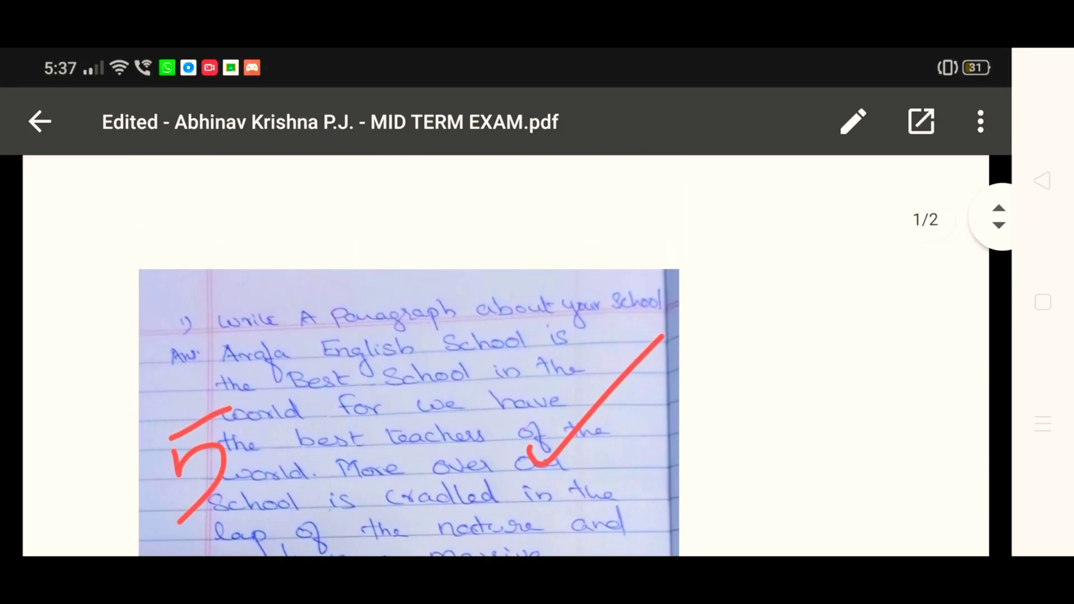
{"action": "left_click", "coordinate": [41, 122]}
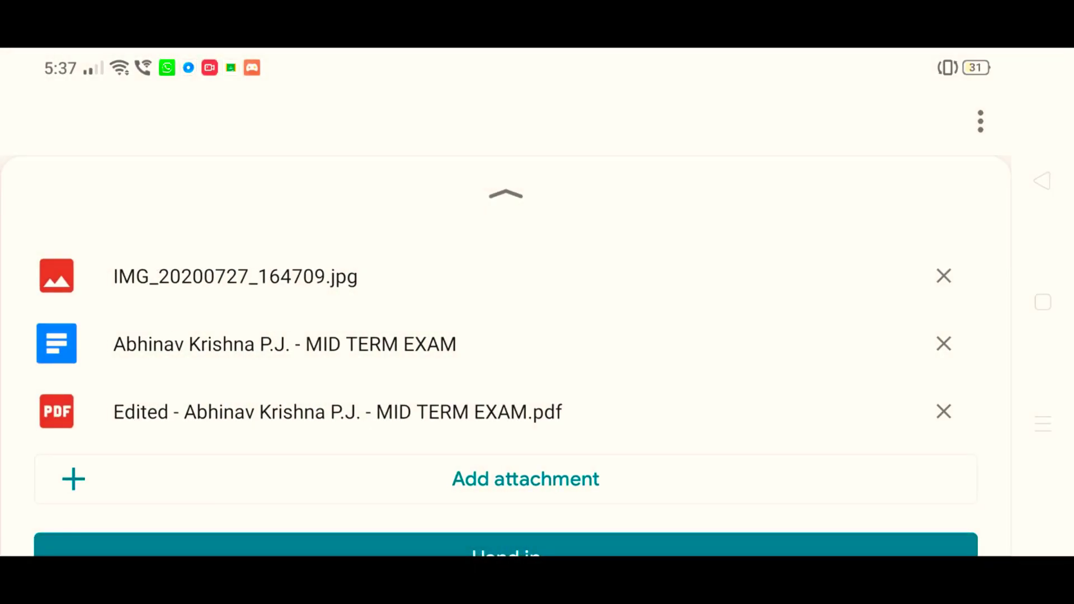
{"action": "scroll", "coordinate": [792, 470], "scroll_direction": "down", "scroll_amount": 5}
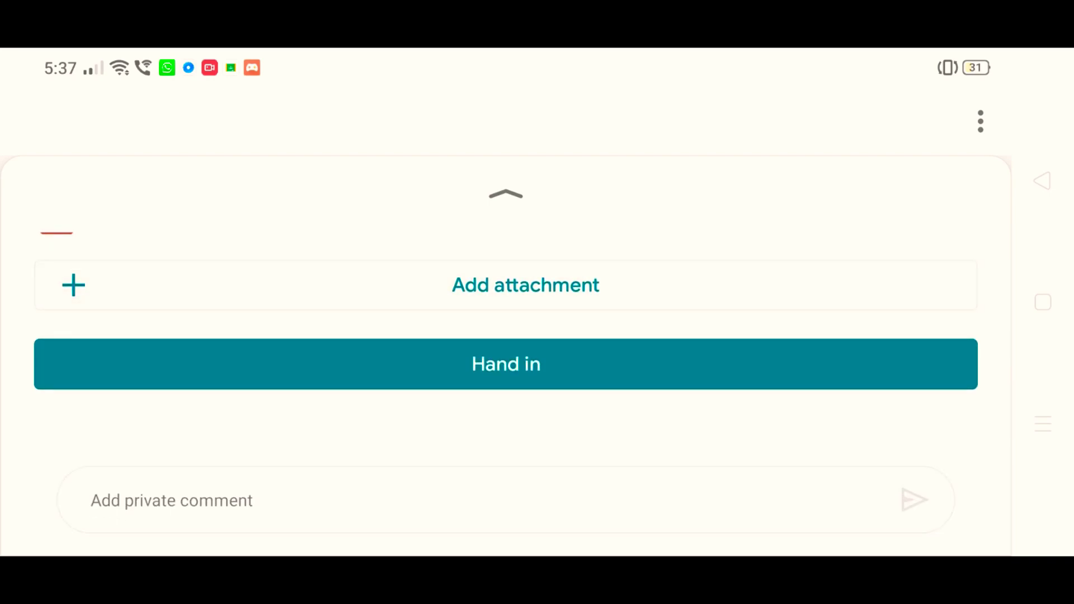
{"action": "scroll", "coordinate": [504, 335], "scroll_direction": "up", "scroll_amount": 3}
{"action": "scroll", "coordinate": [844, 299], "scroll_direction": "up", "scroll_amount": 3}
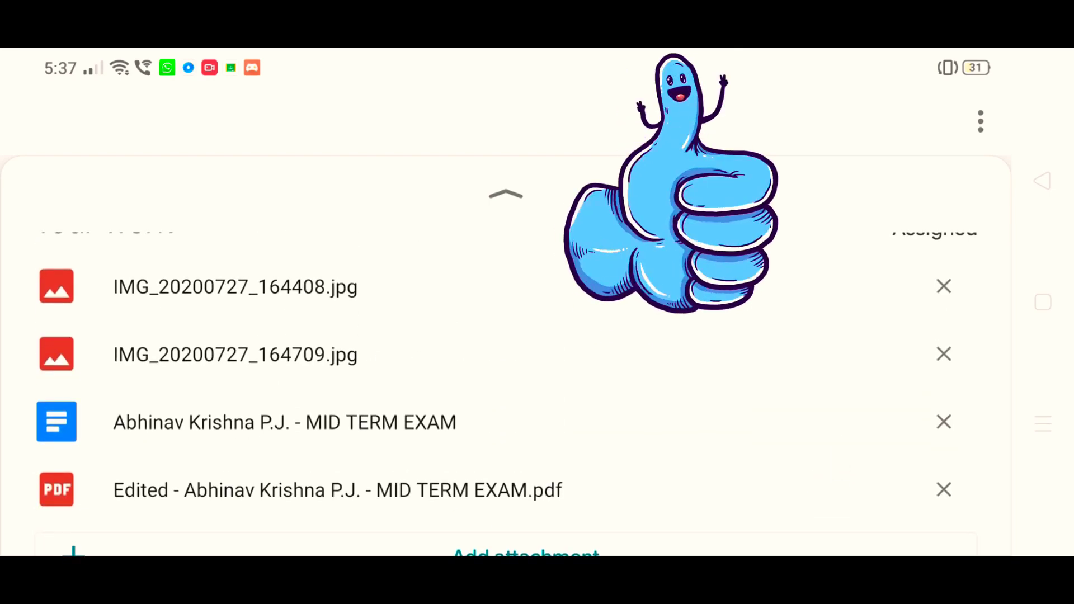